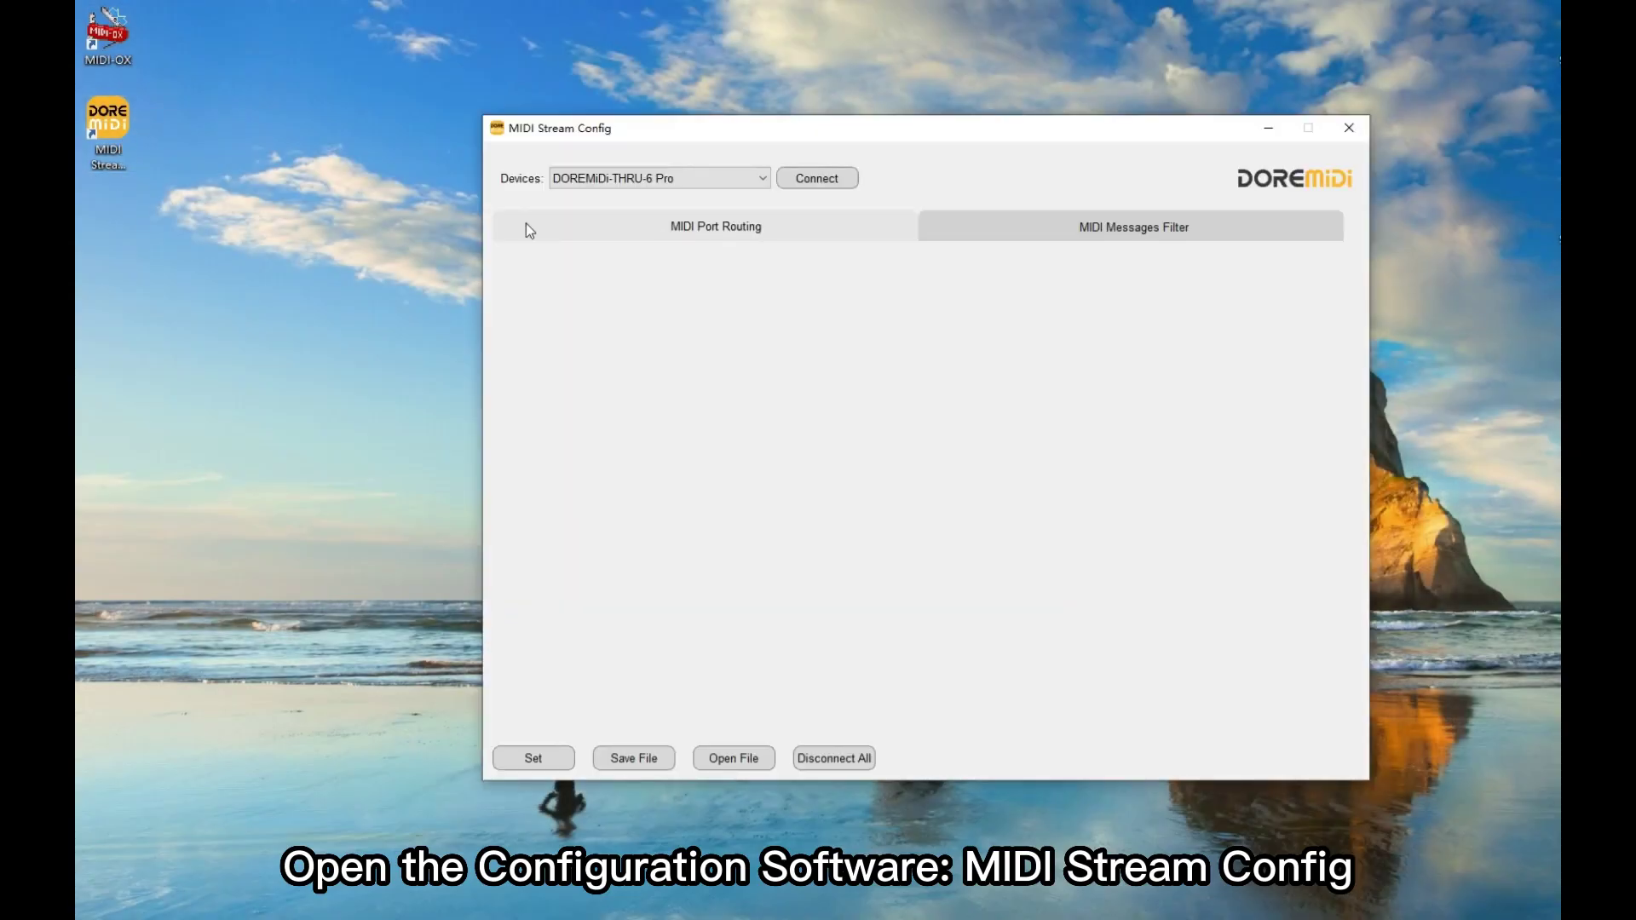
Connect to the DOREMiDi-THRU-6 Pro and pick MIDI OUT1 for filtering, leaving Applies to All MIDI Ports off
left_click(811, 182)
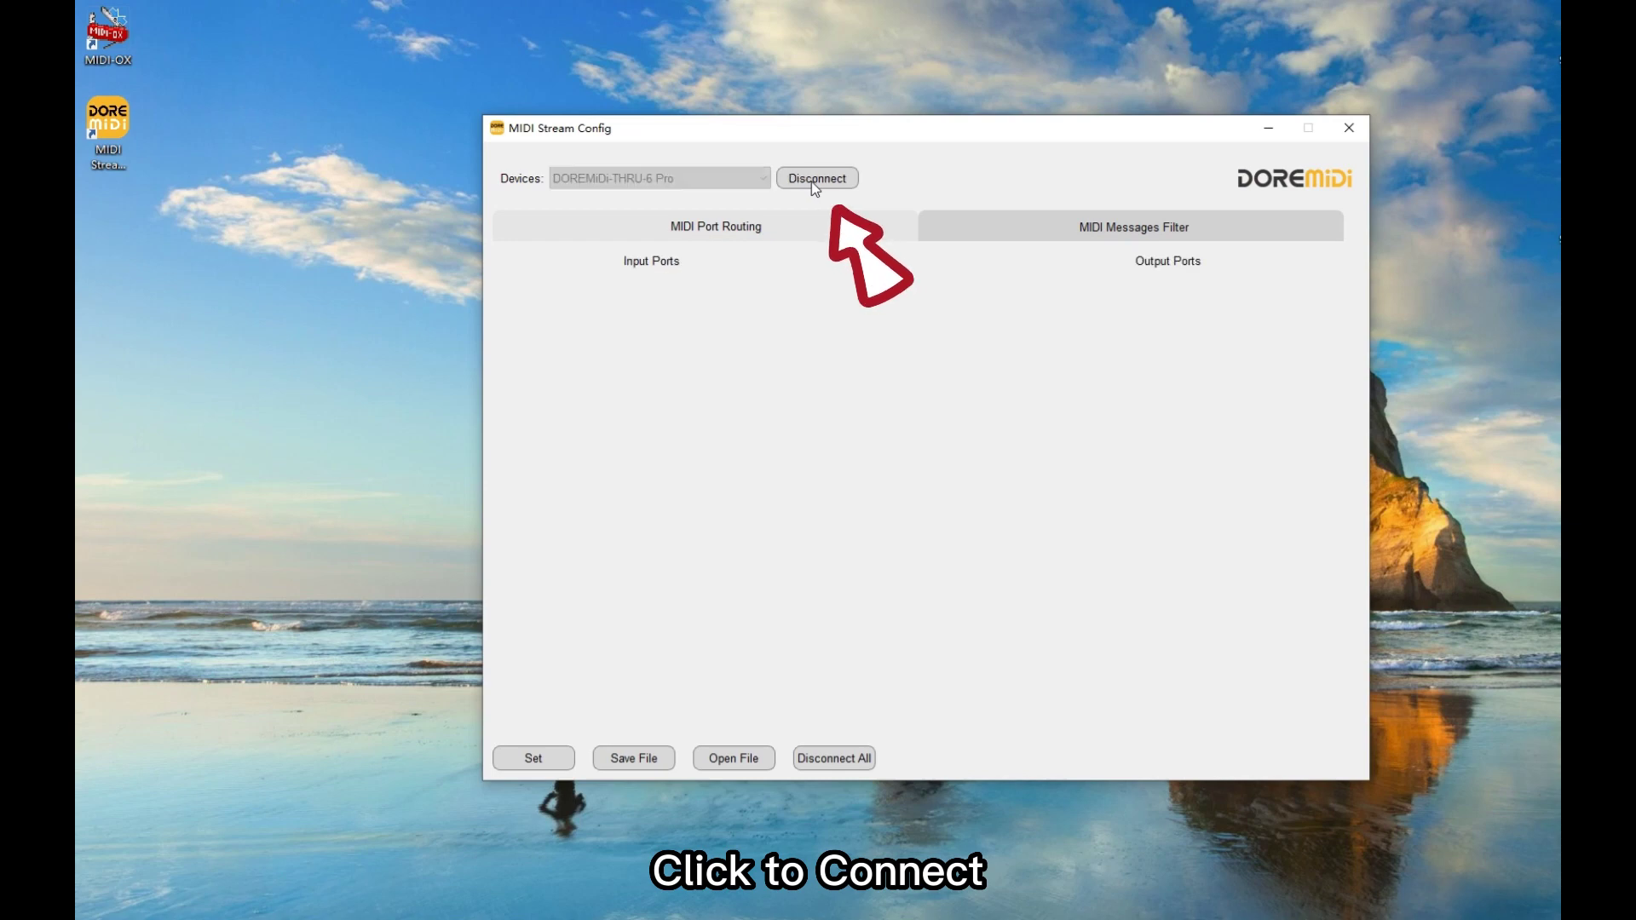
left_click(1199, 244)
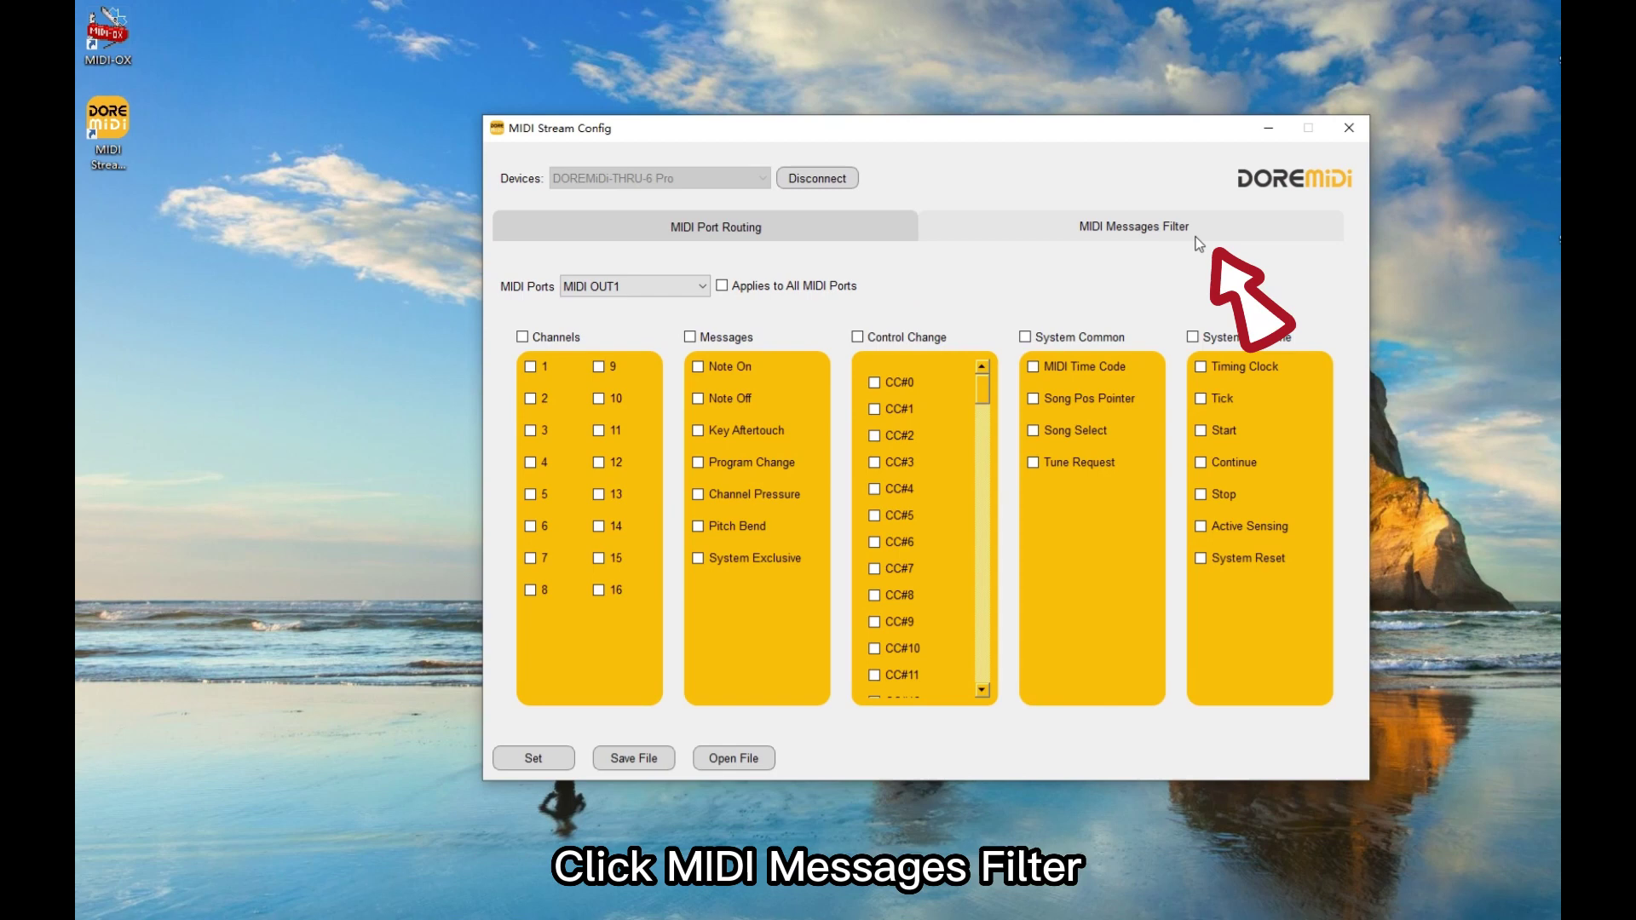
left_click(703, 286)
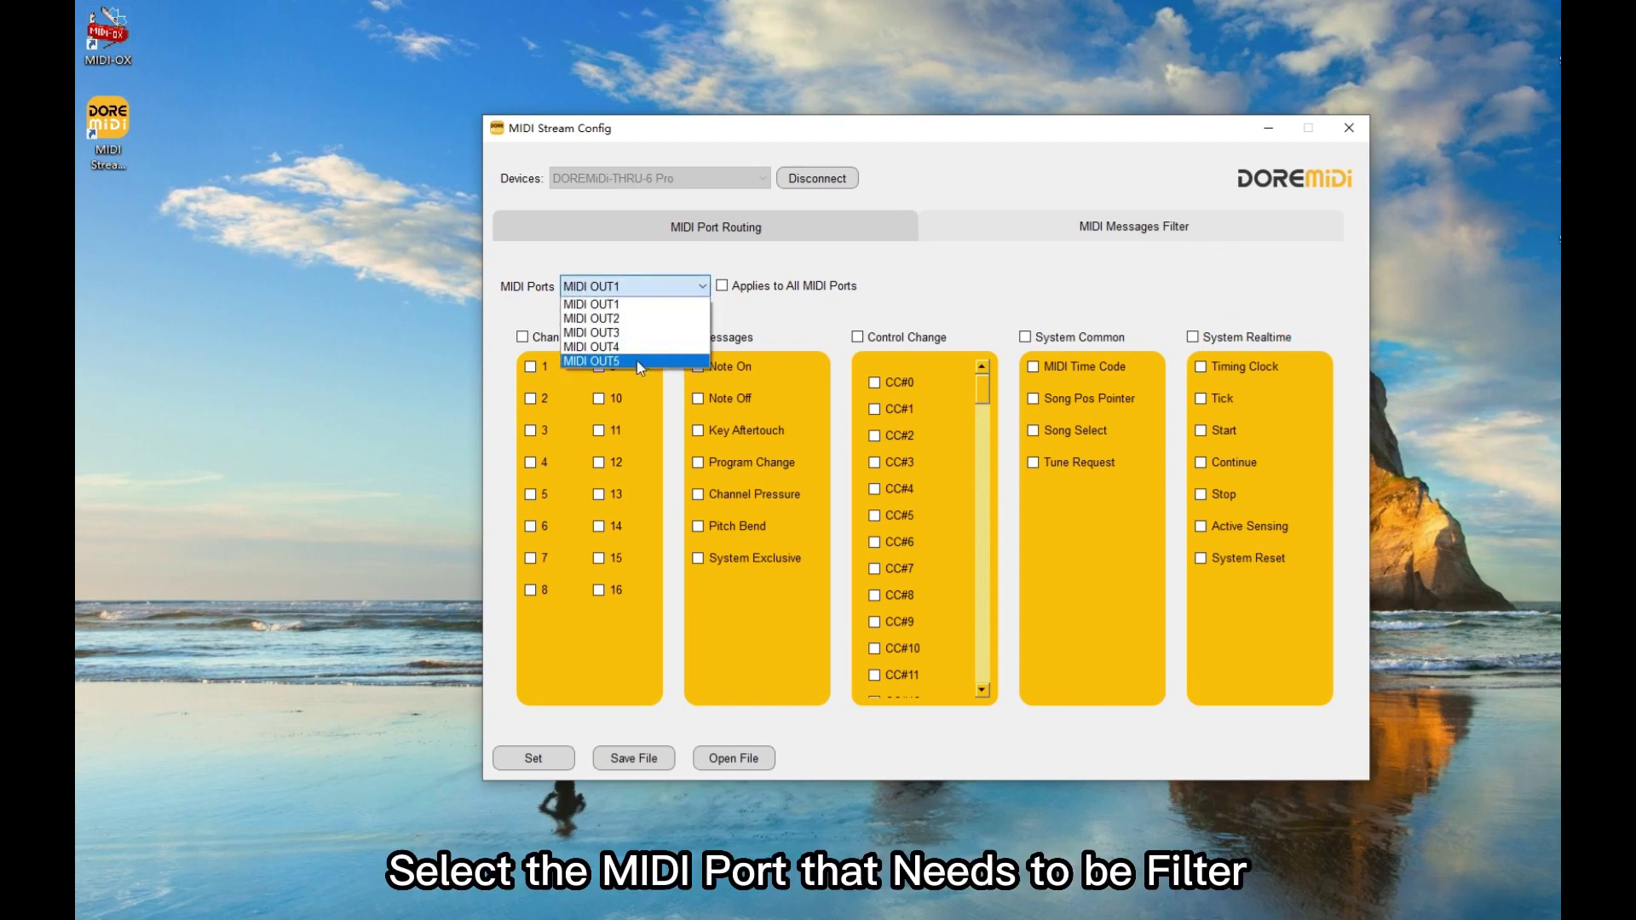
left_click(702, 286)
left_click(722, 288)
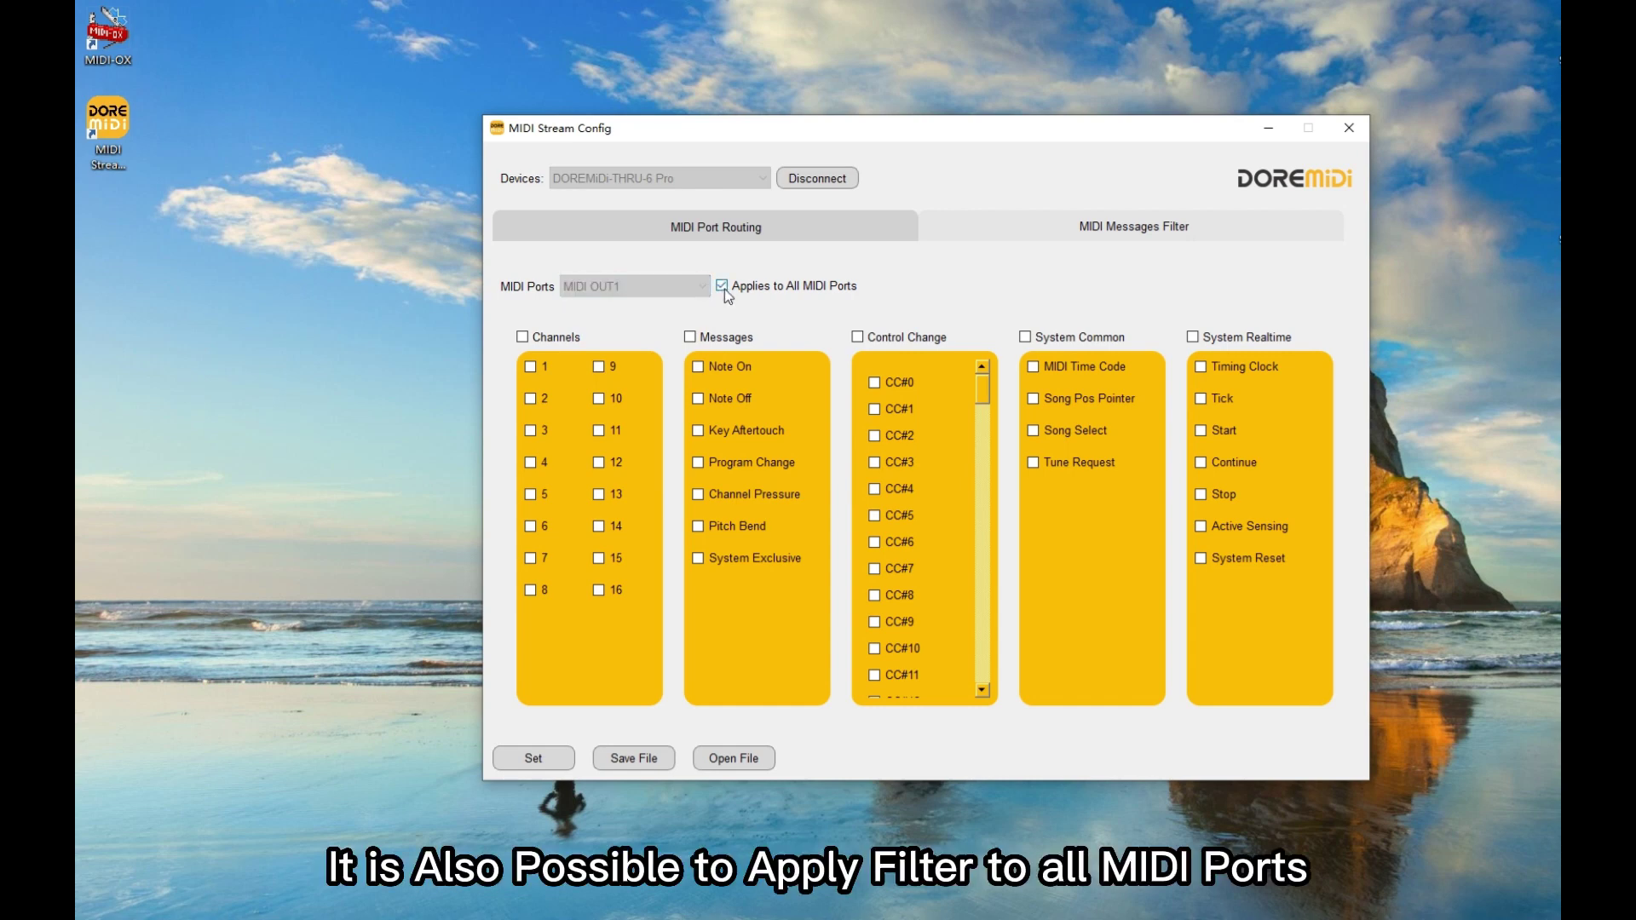
left_click(723, 288)
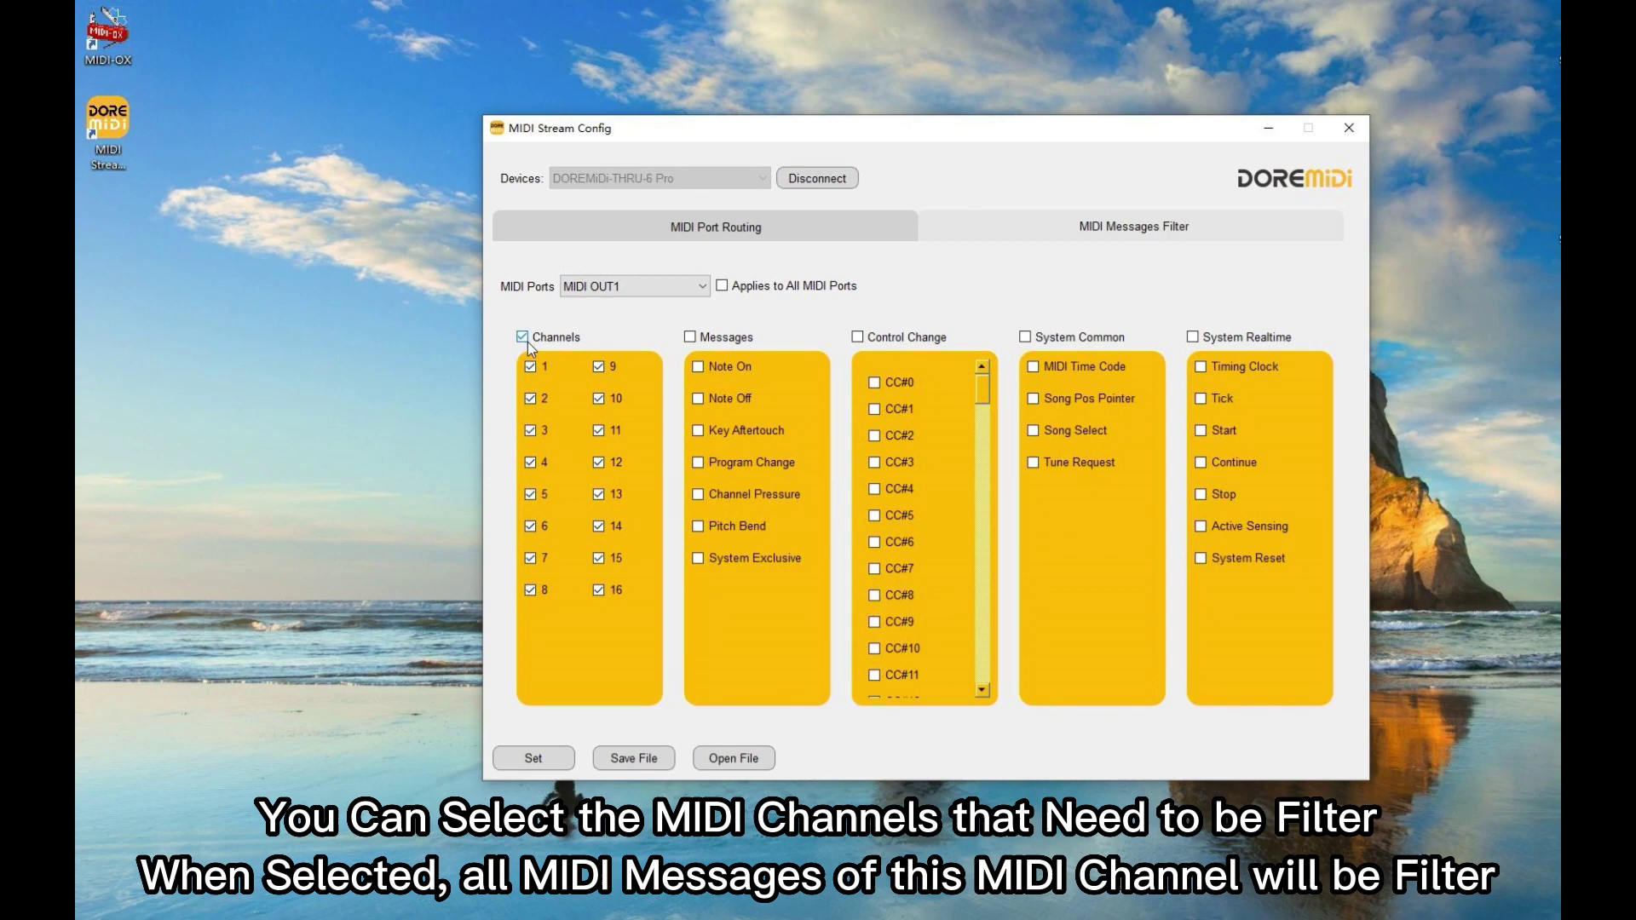
Clear the 16-channel, Note On/Off and Control Change filters on MIDI OUT1
left_click(526, 339)
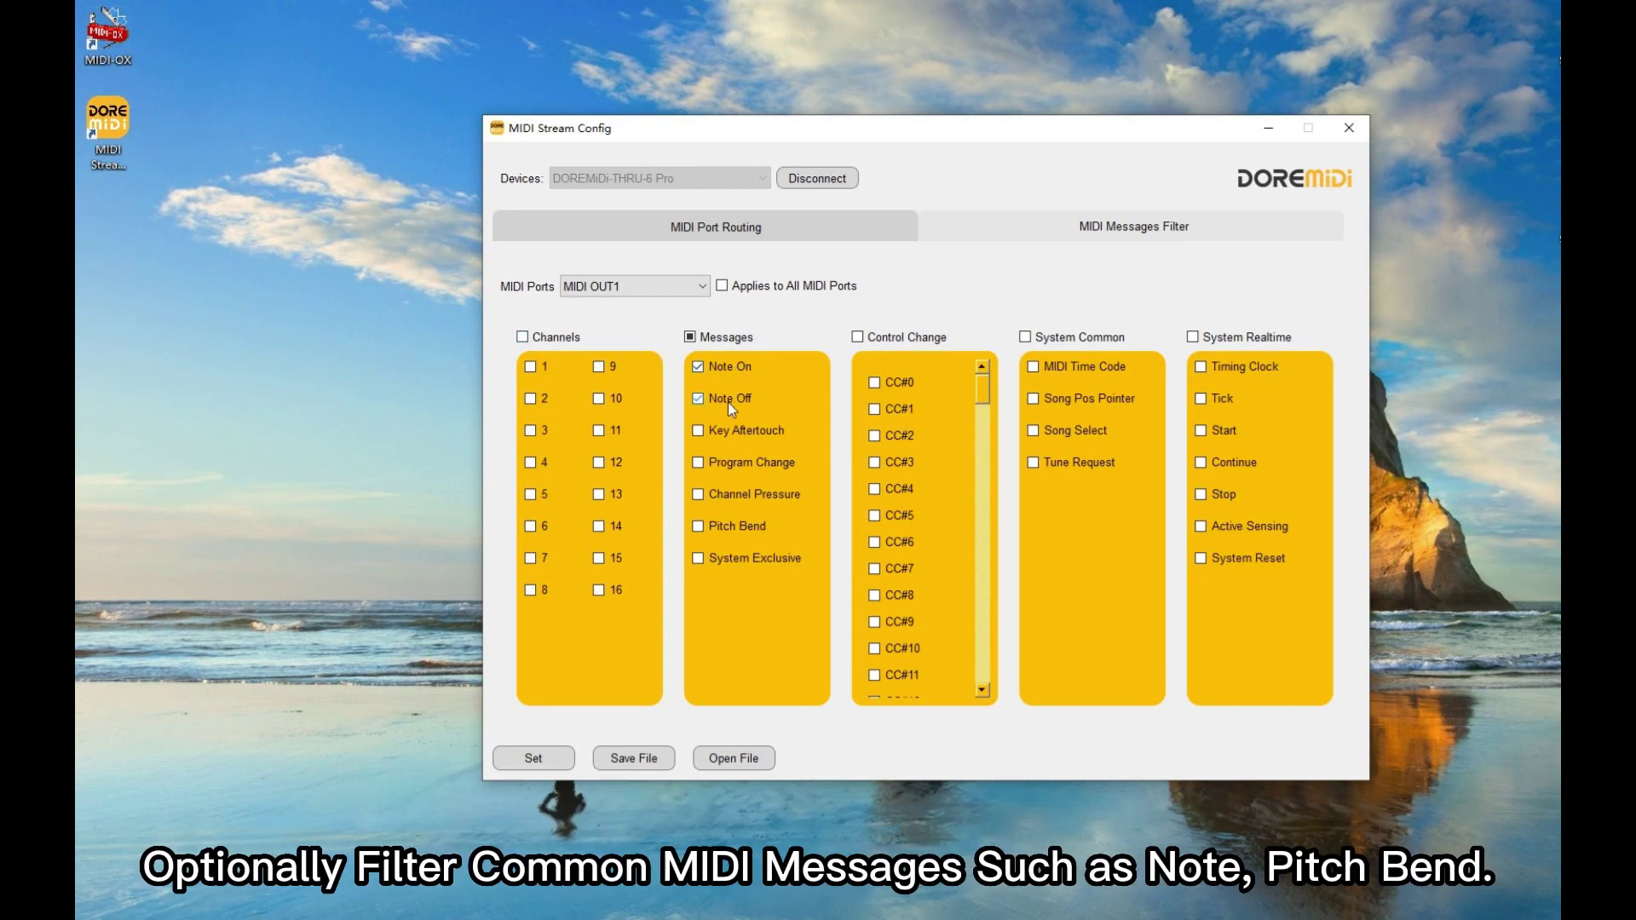
left_click(718, 339)
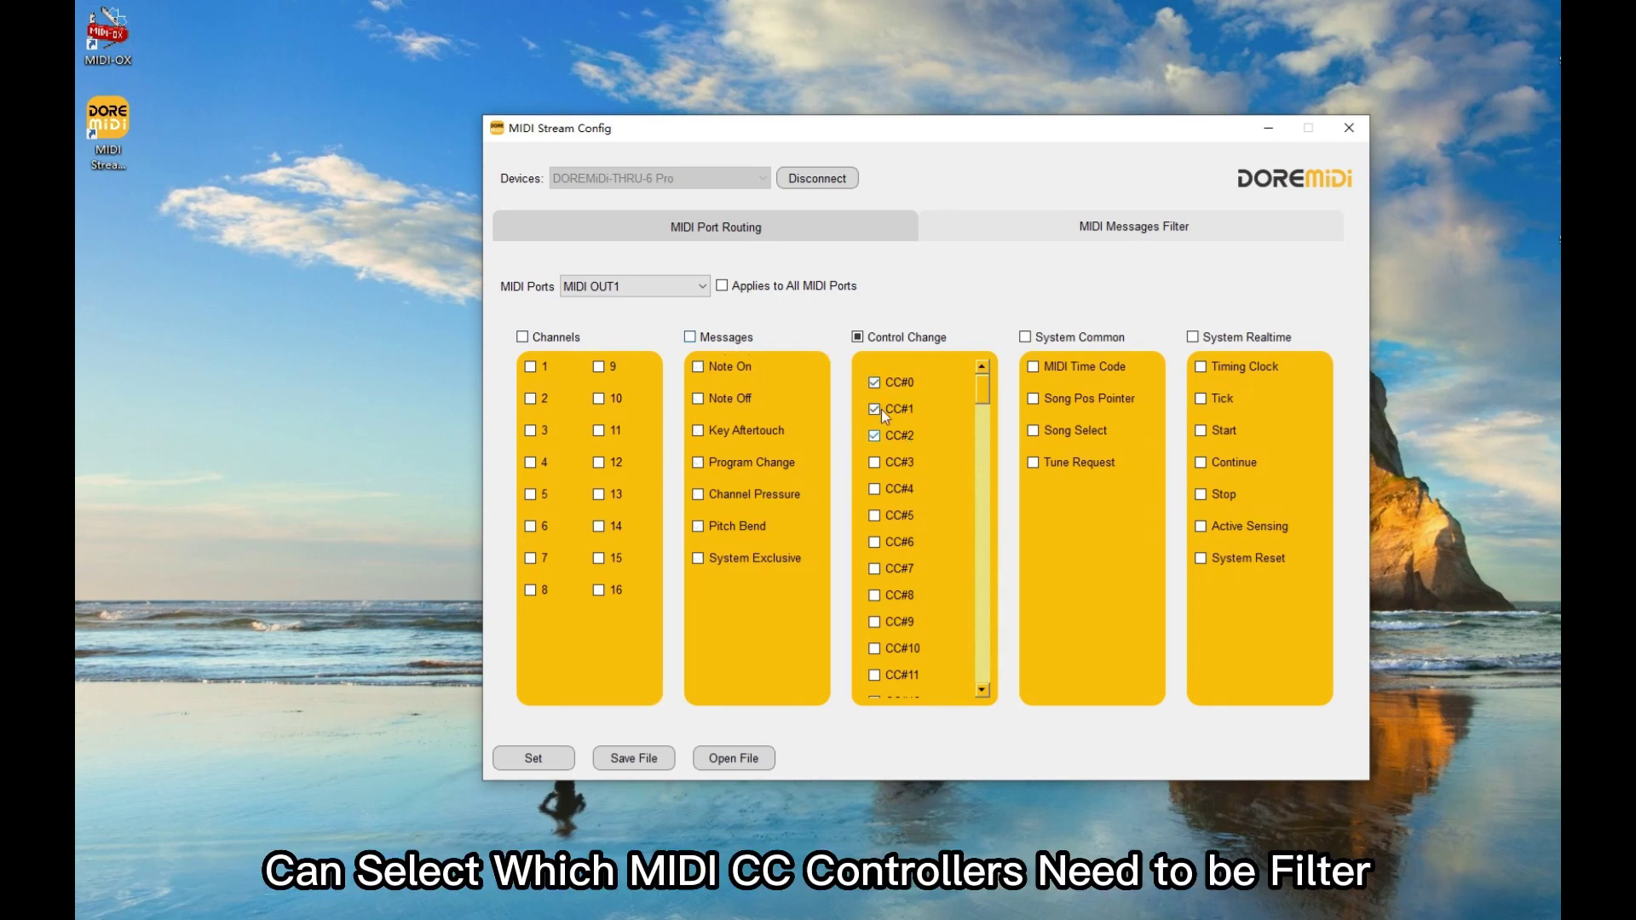
left_click(876, 340)
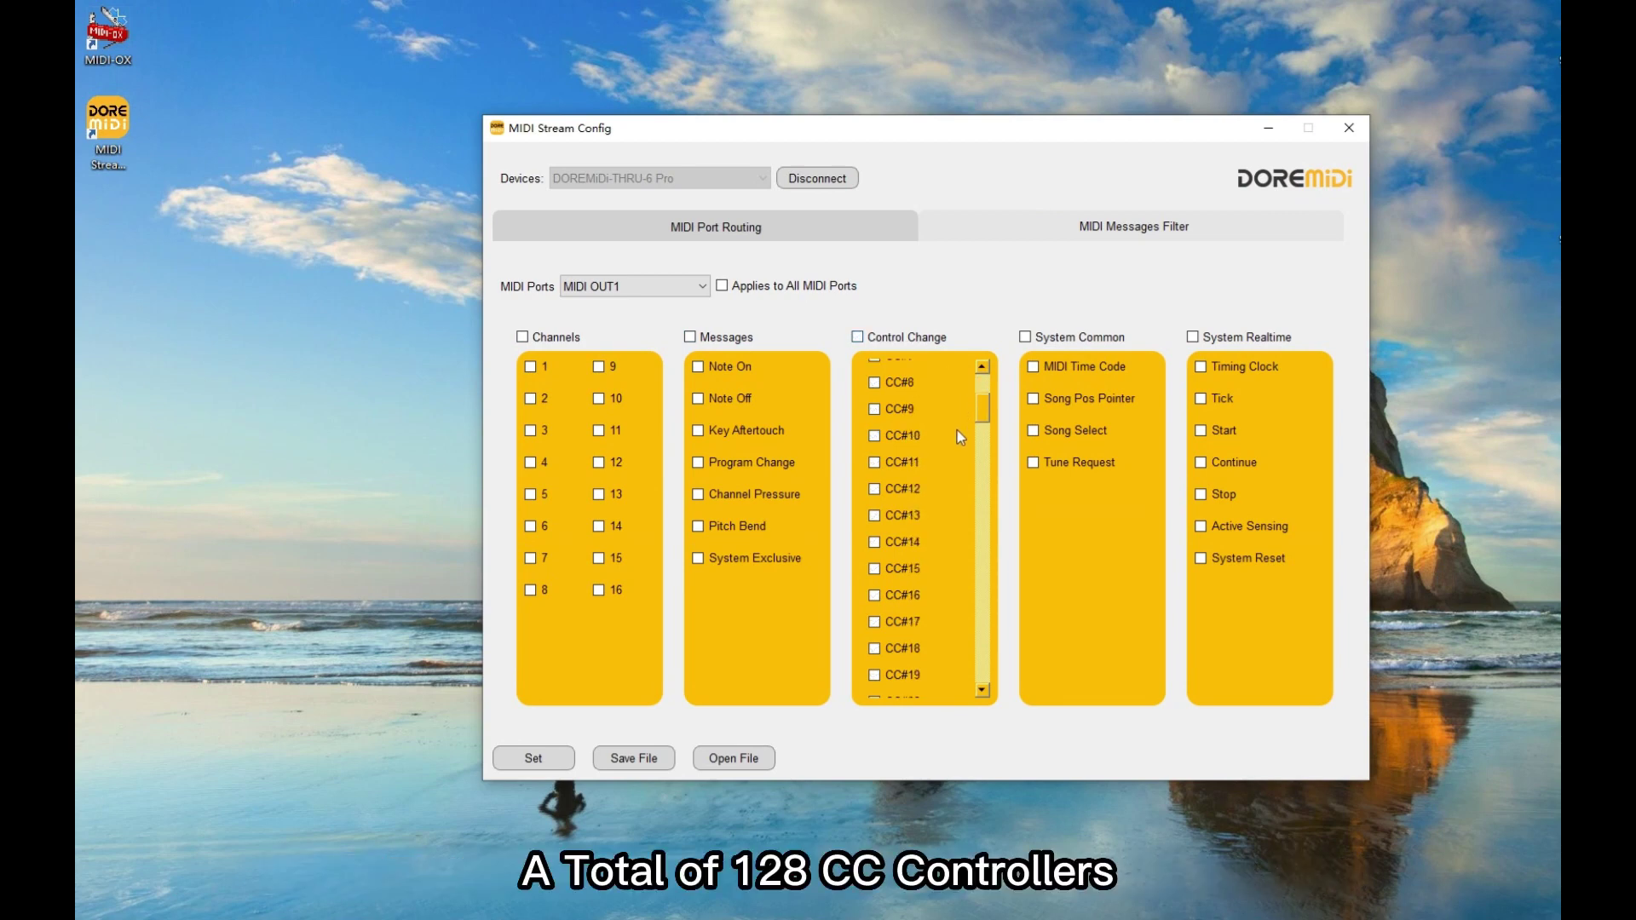
Try MIDI Time Code, Song Pos Pointer and Timing Clock filters, clear them, and apply the empty setup
scroll(958, 432, "down", 8)
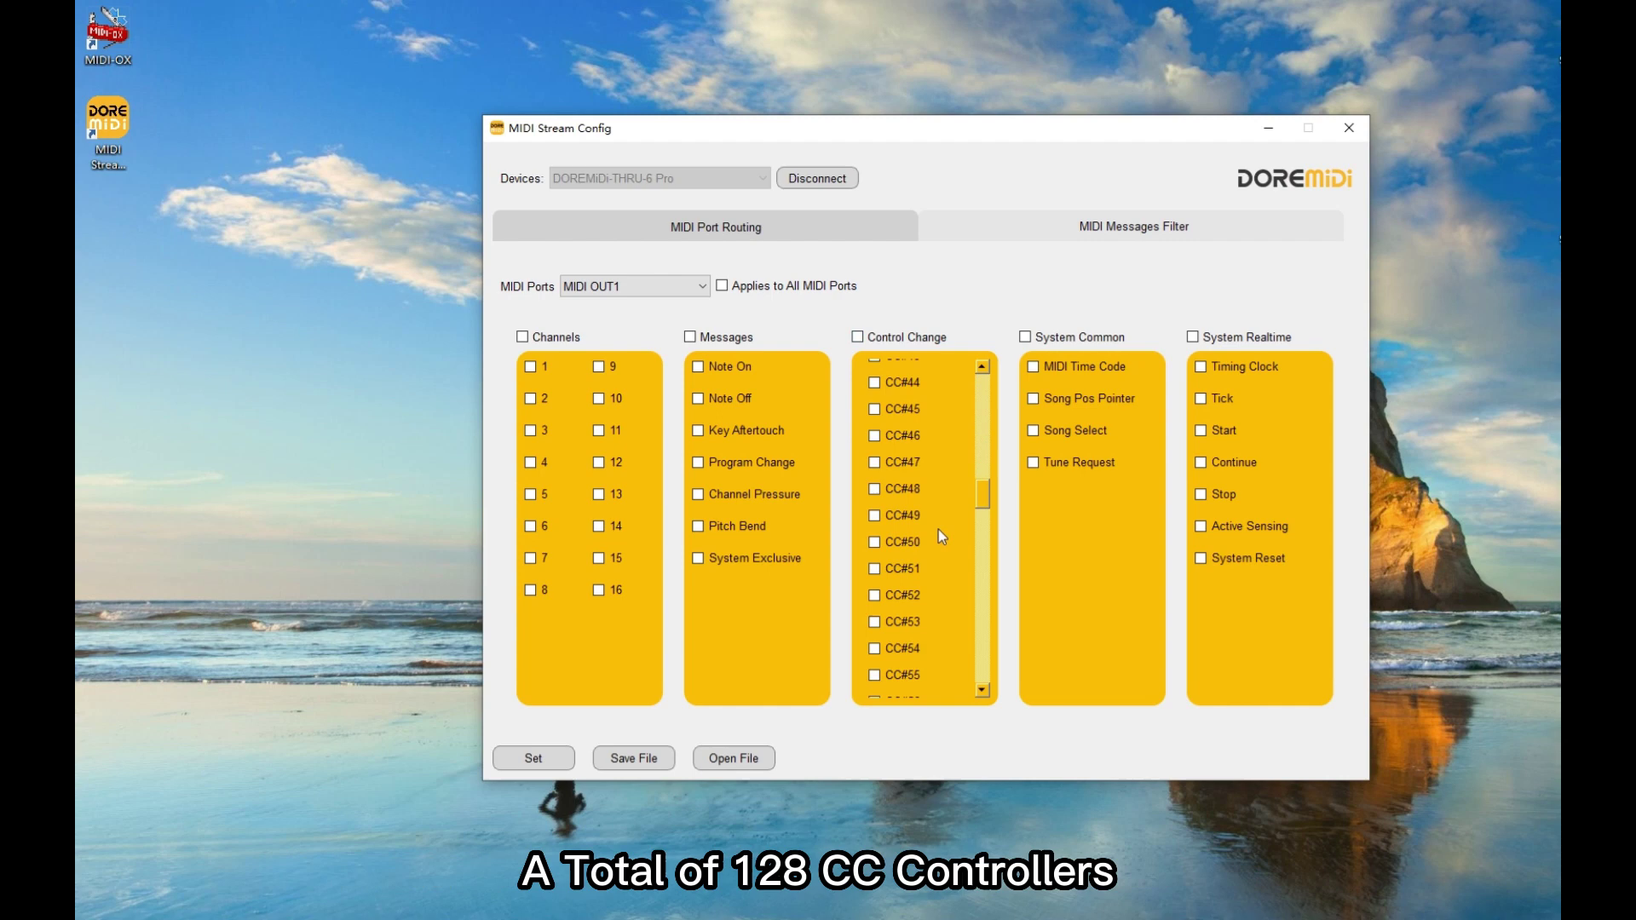
scroll(925, 648, "down", 15)
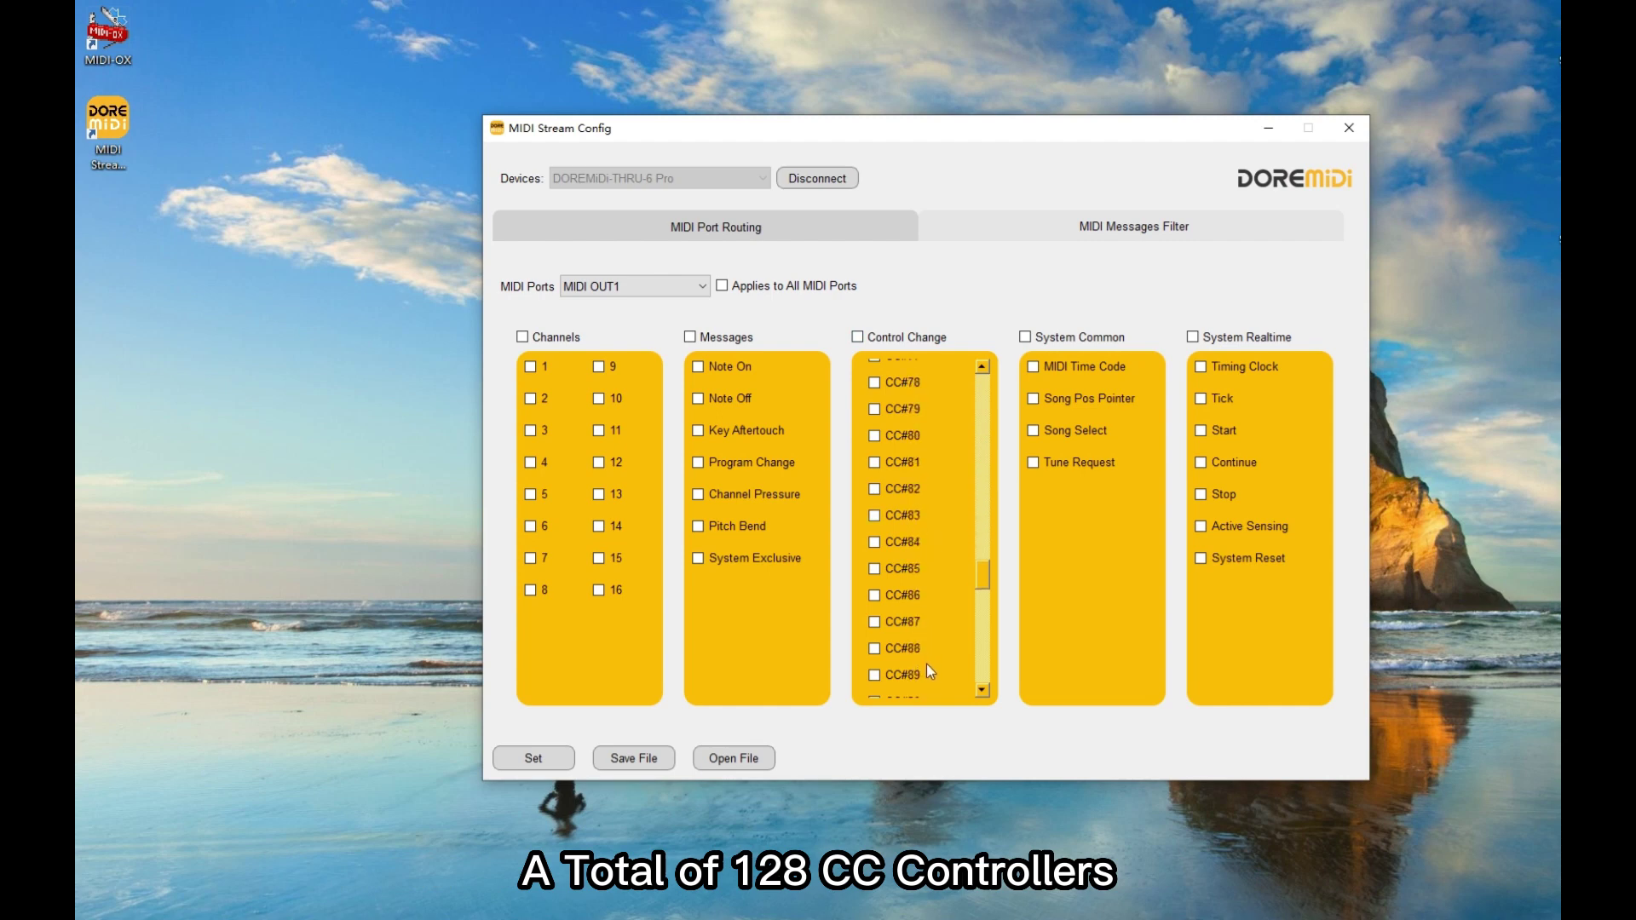
scroll(934, 672, "down", 4)
left_click(1051, 369)
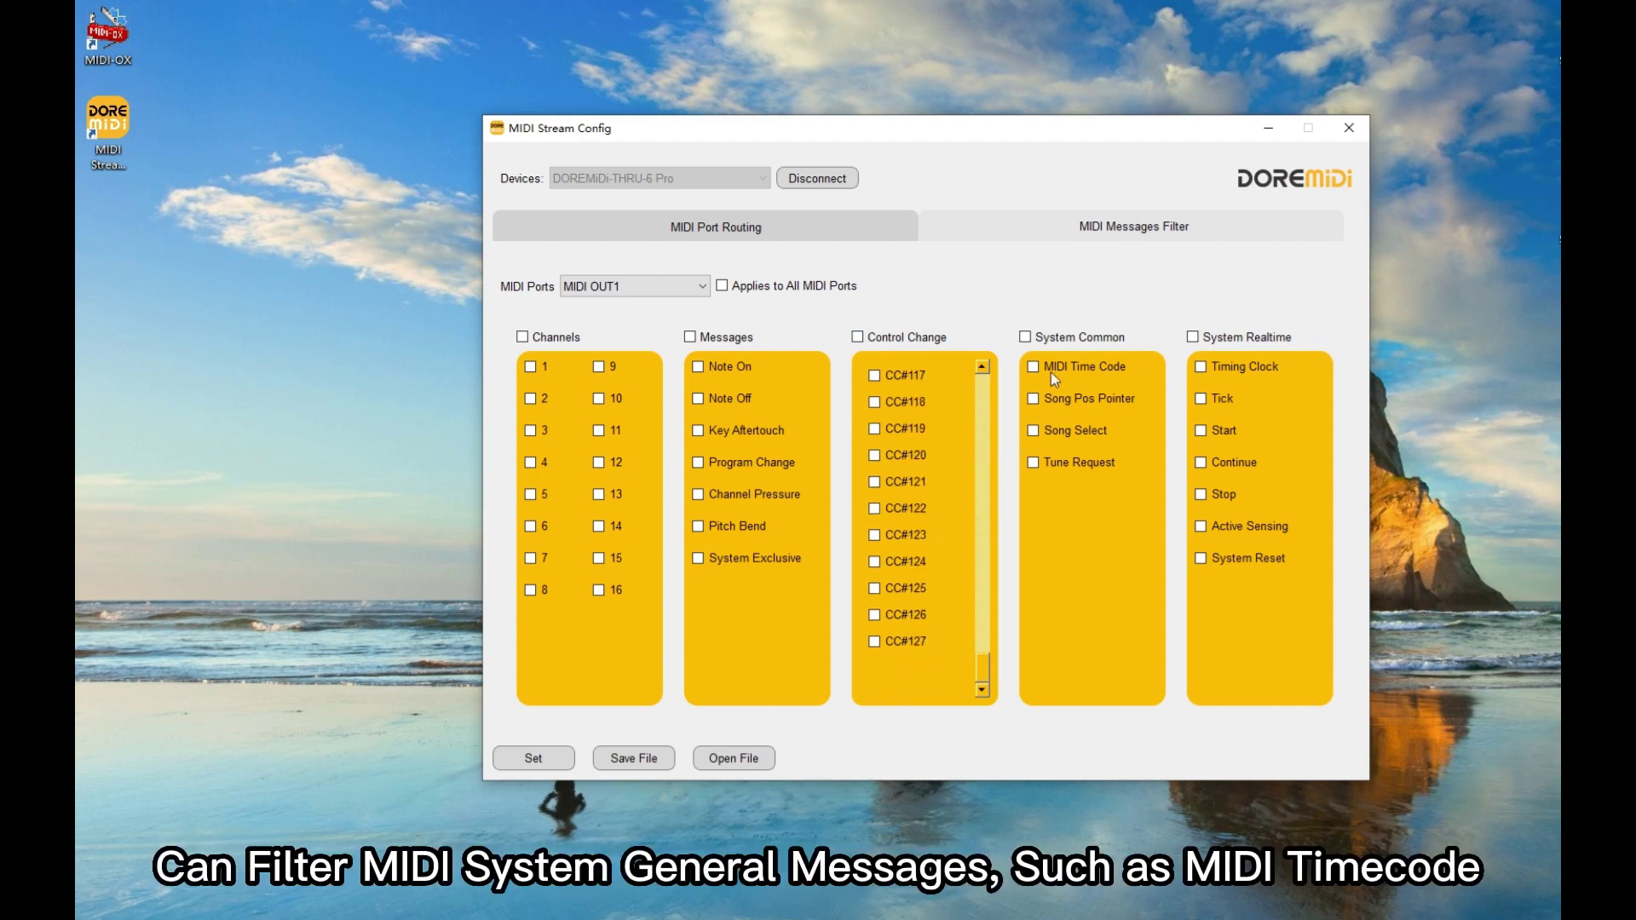
left_click(1068, 401)
left_click(1263, 368)
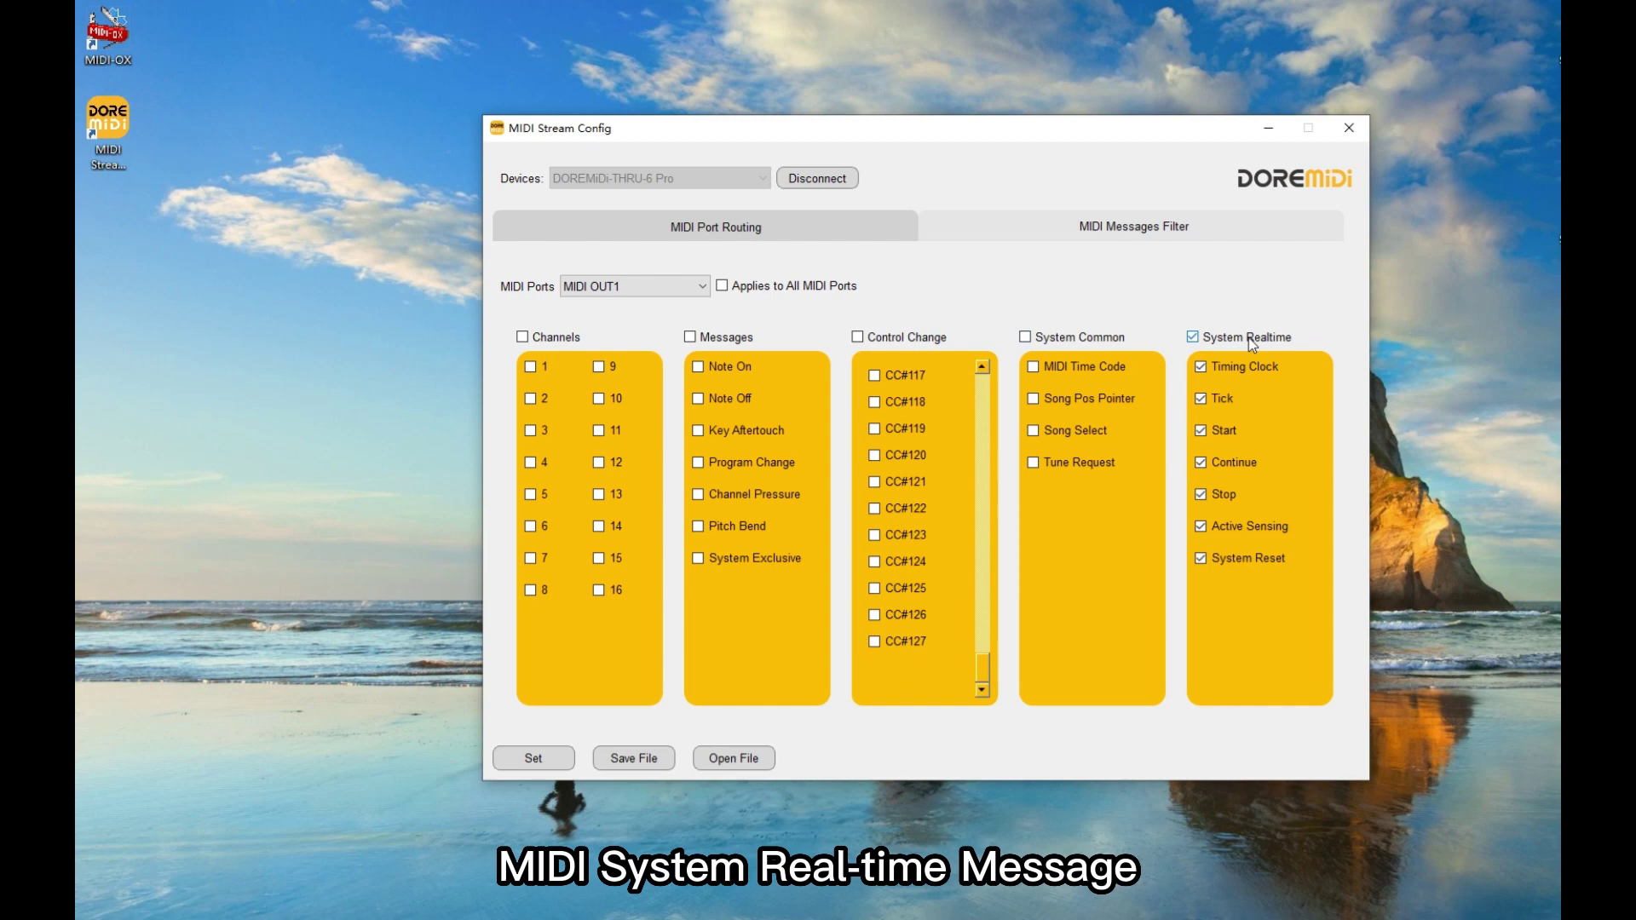
left_click(1249, 338)
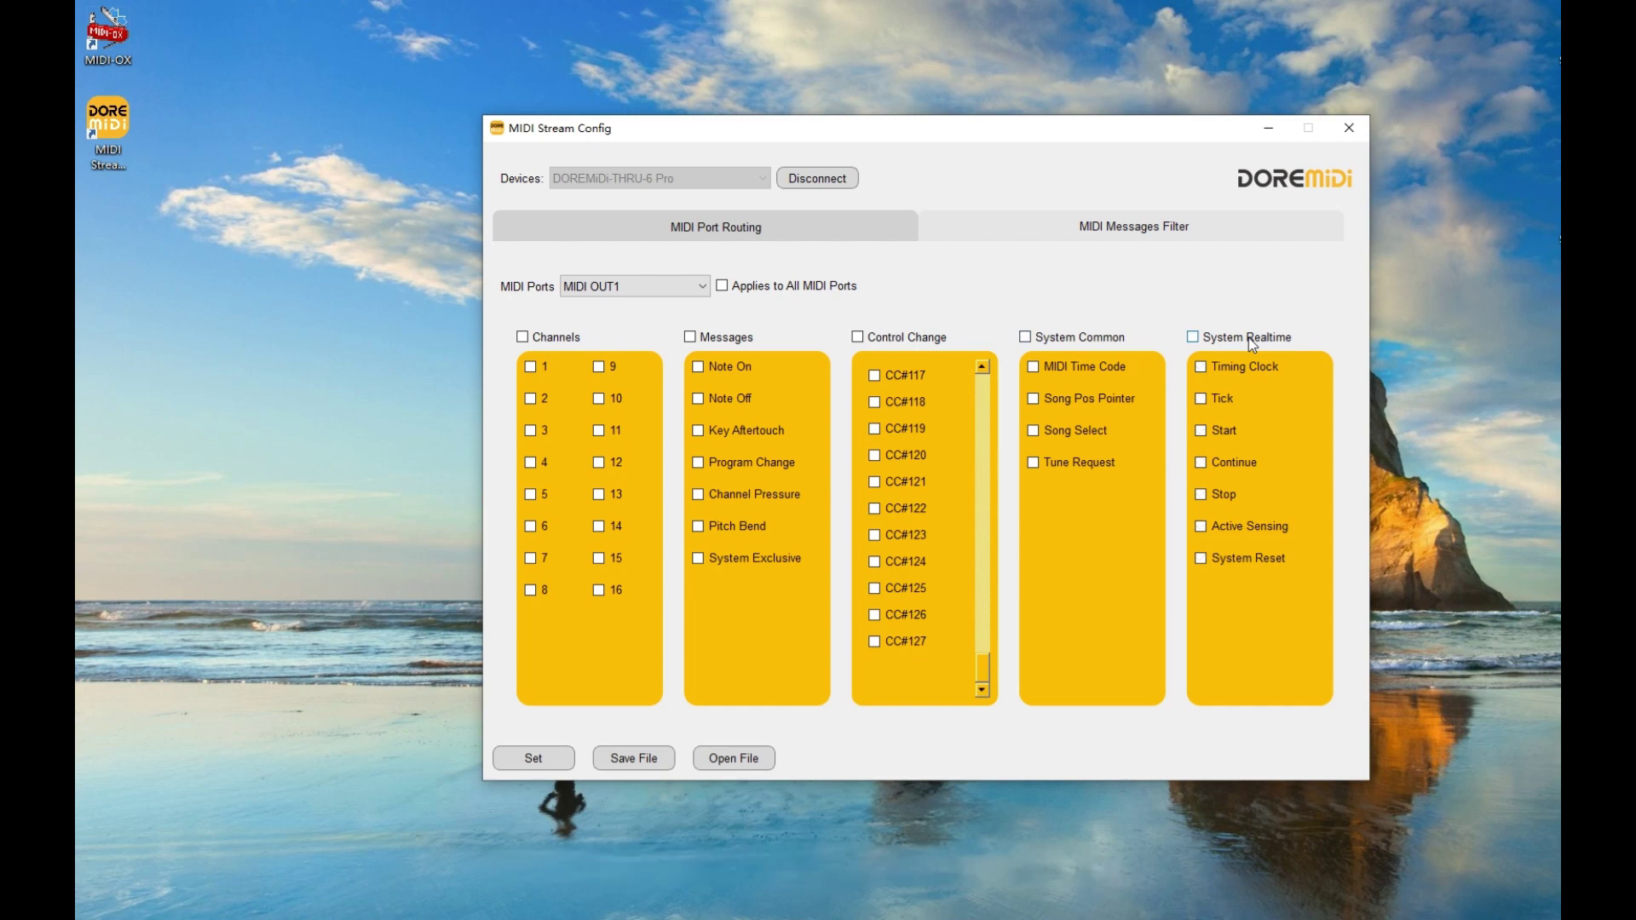
left_click(533, 758)
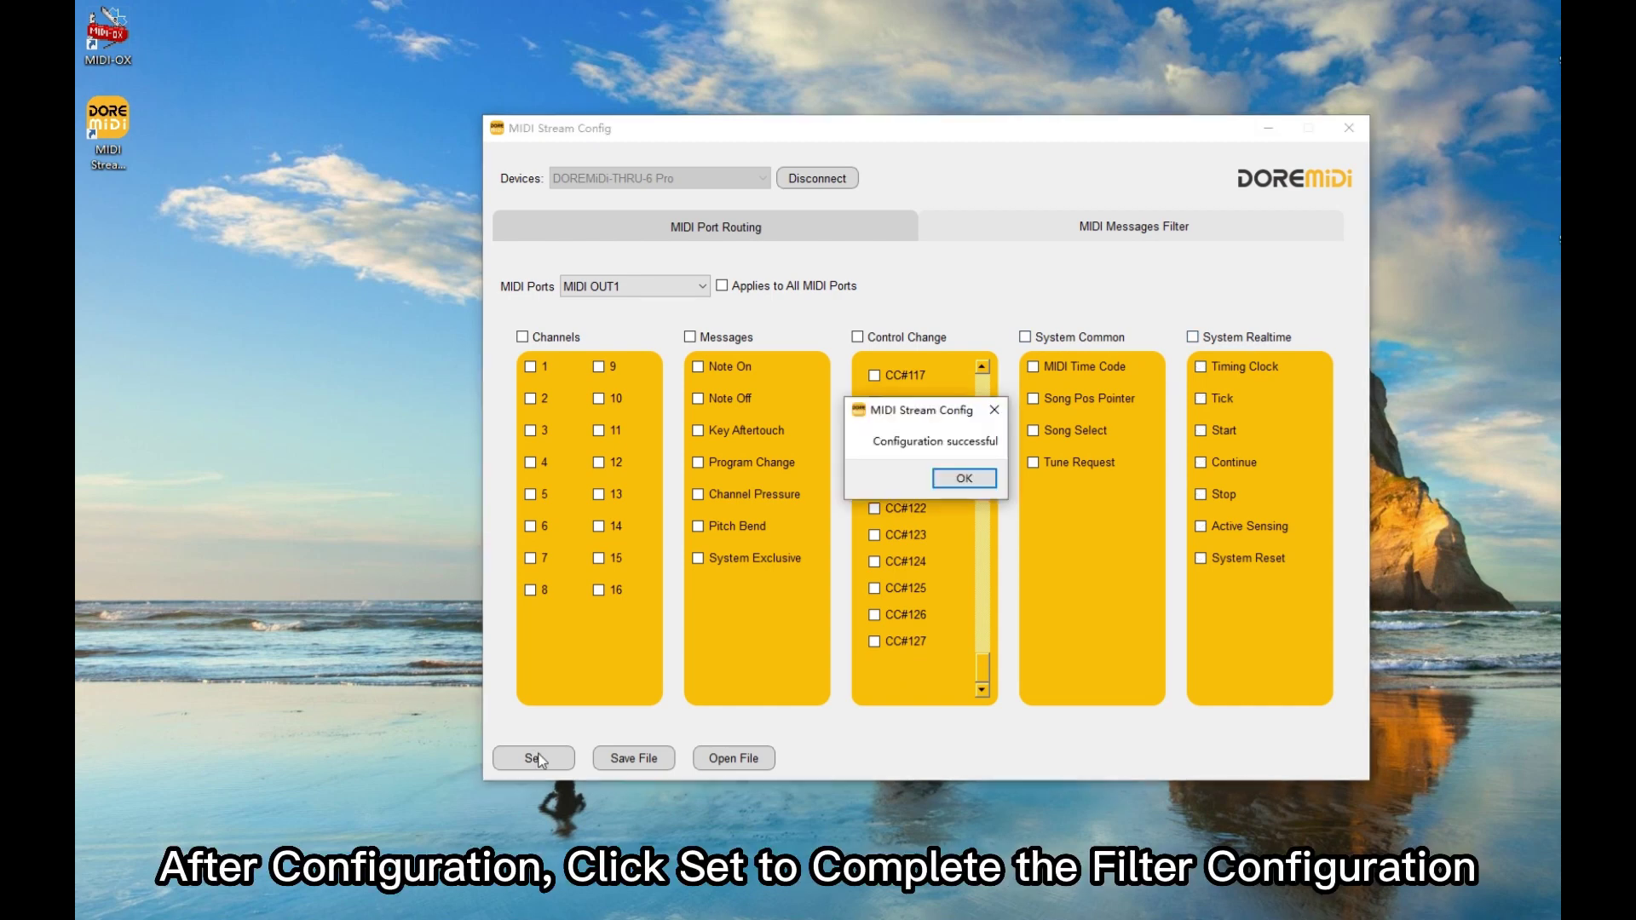
left_click(986, 485)
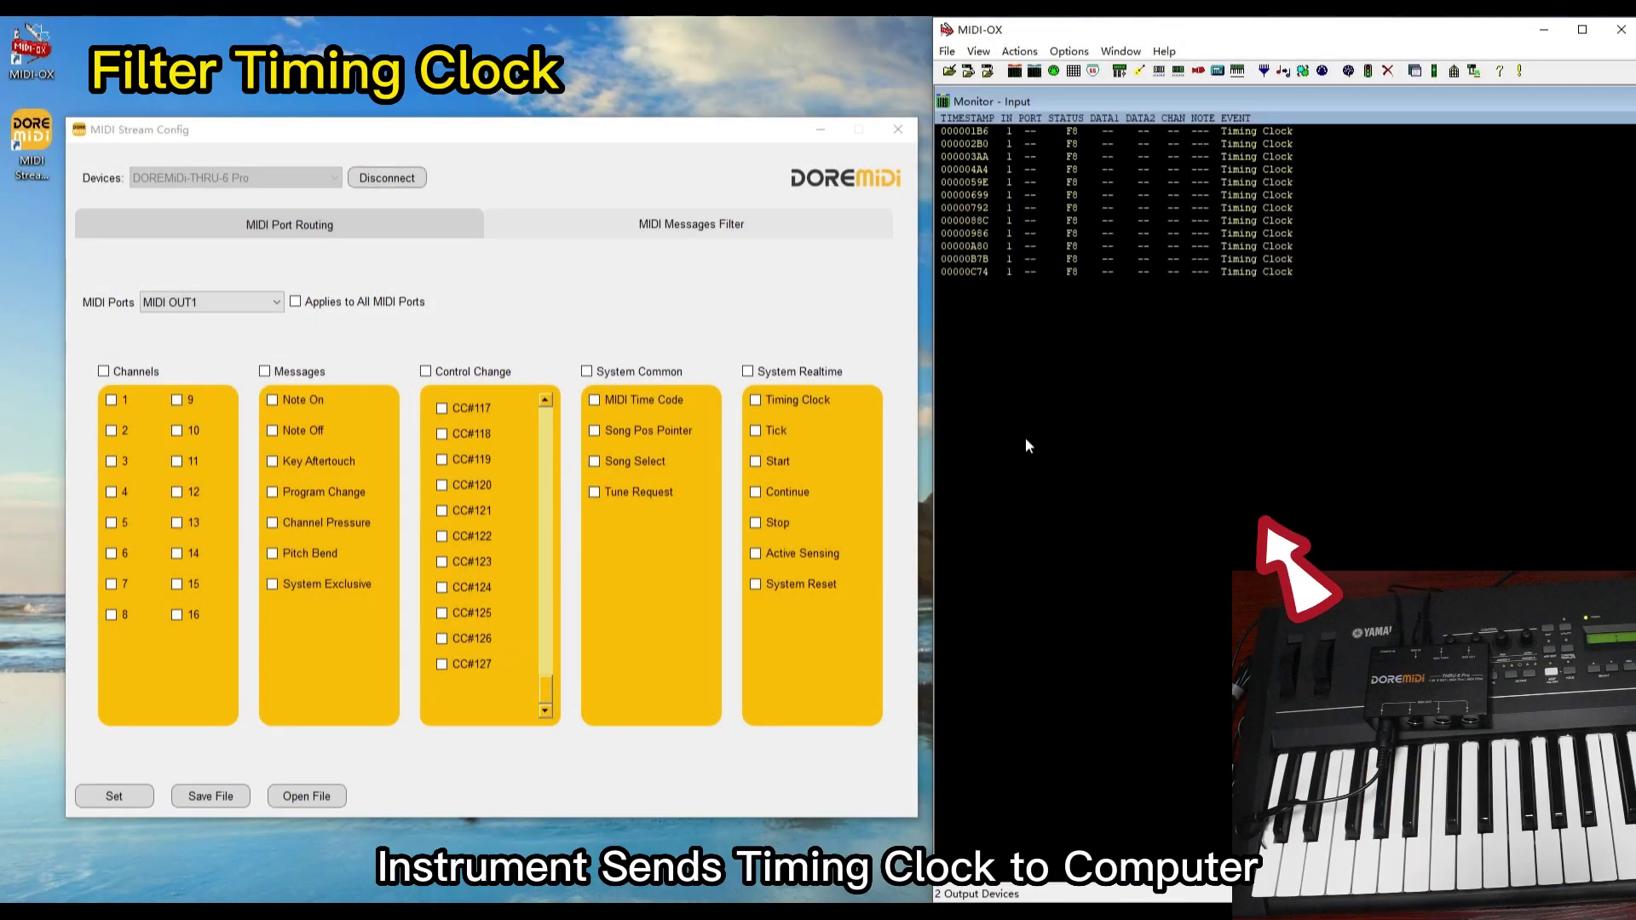
Block Timing Clock on MIDI OUT1 and apply it to the device
left_click(805, 404)
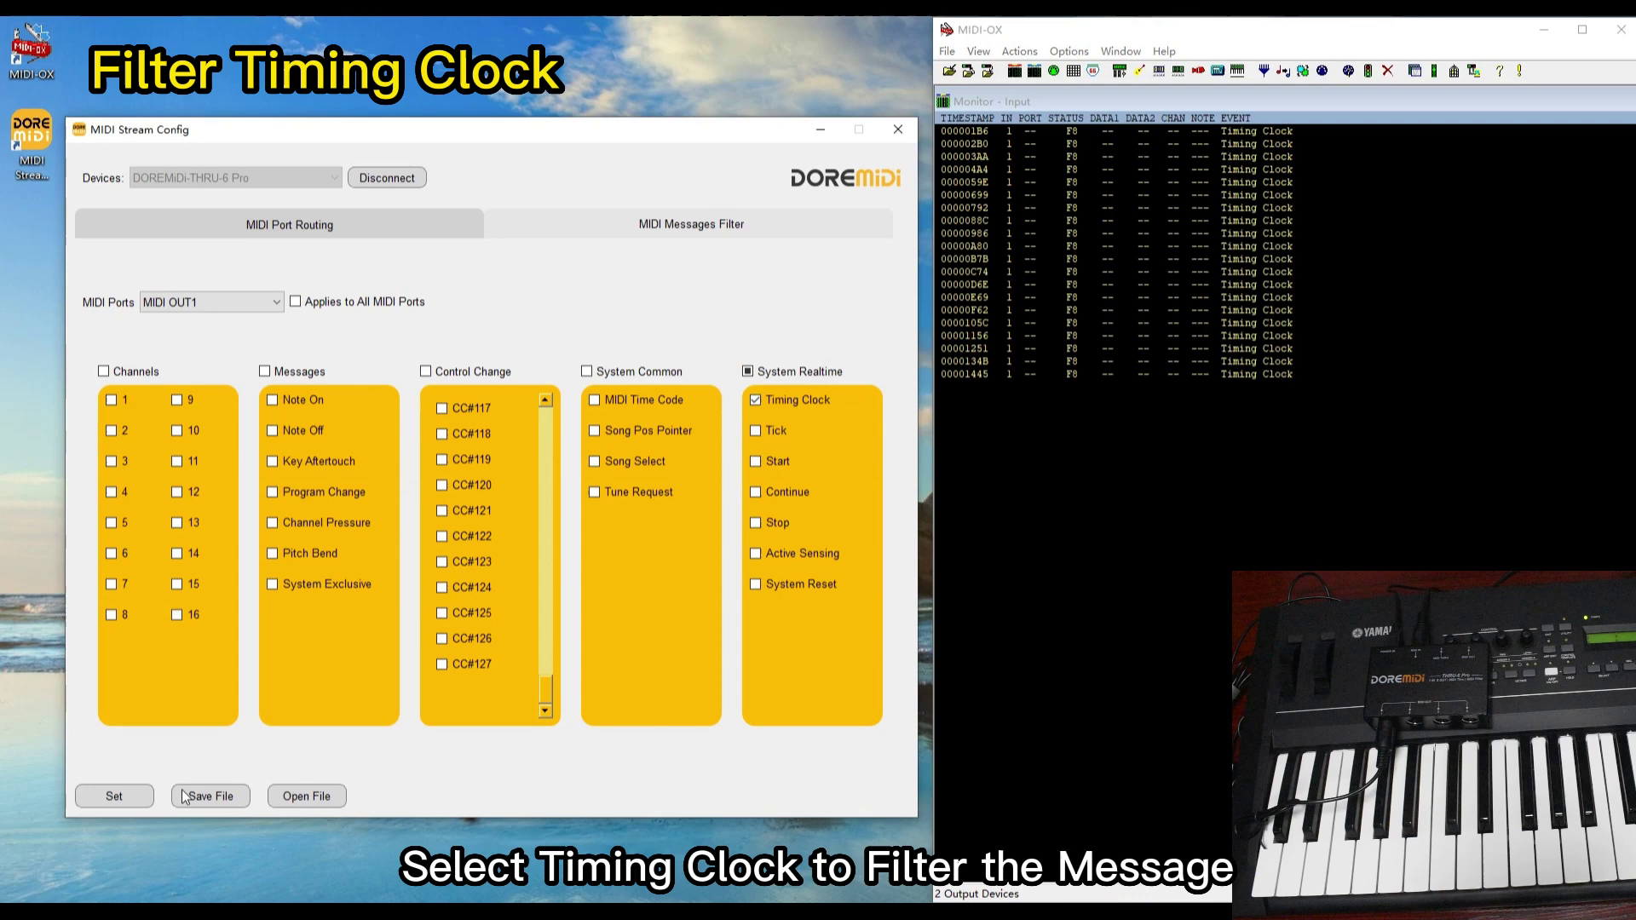
left_click(114, 796)
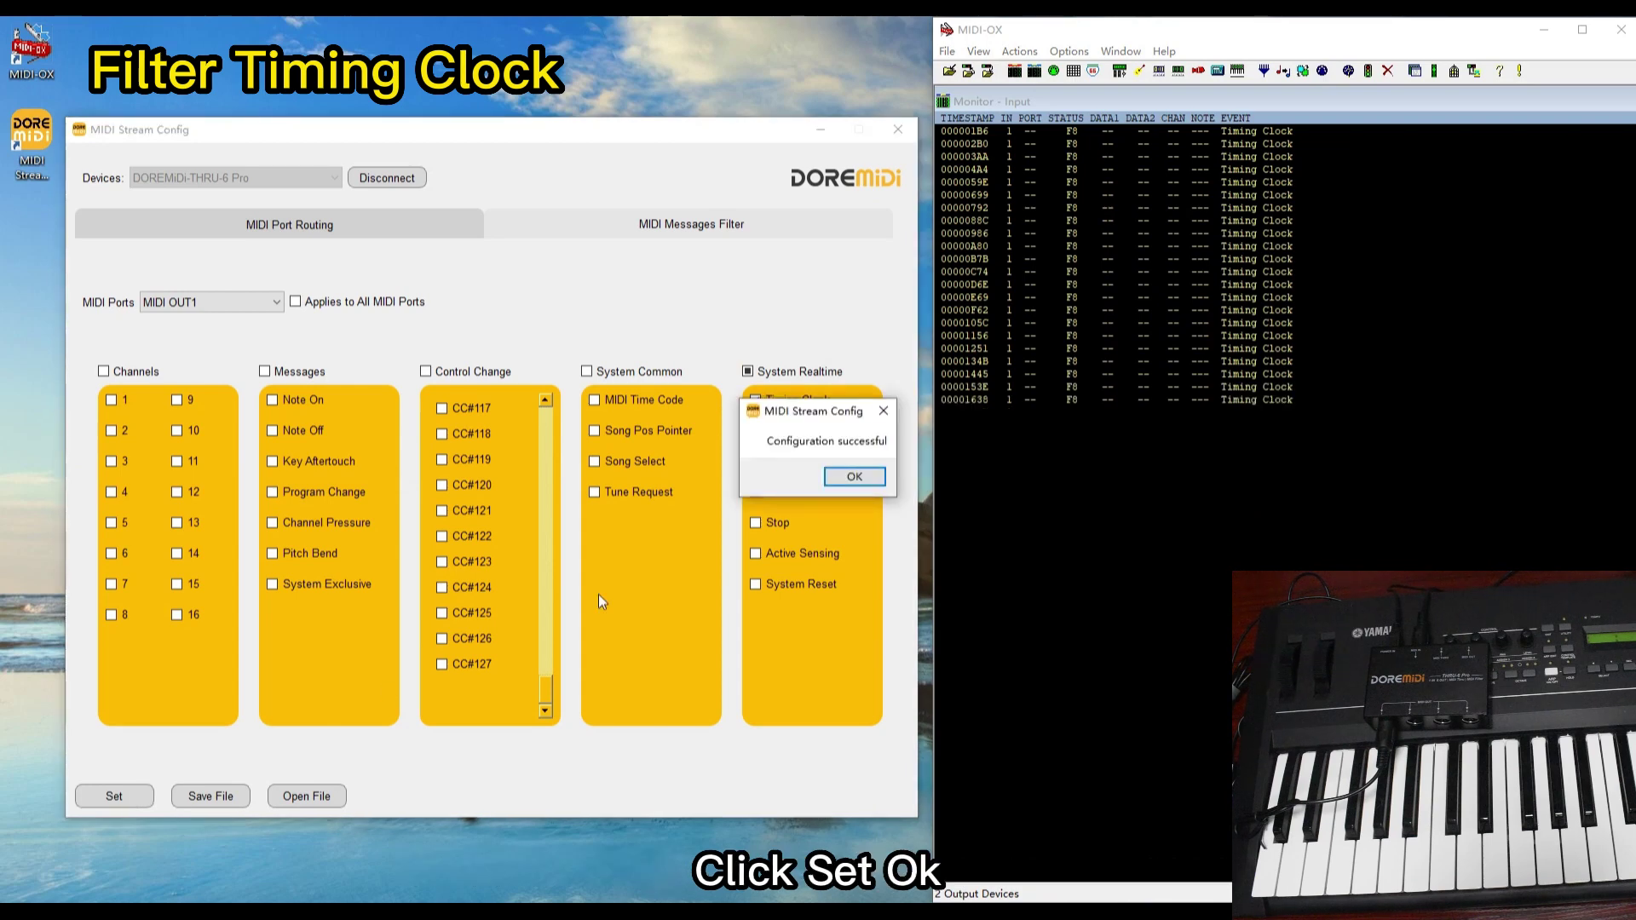
left_click(853, 477)
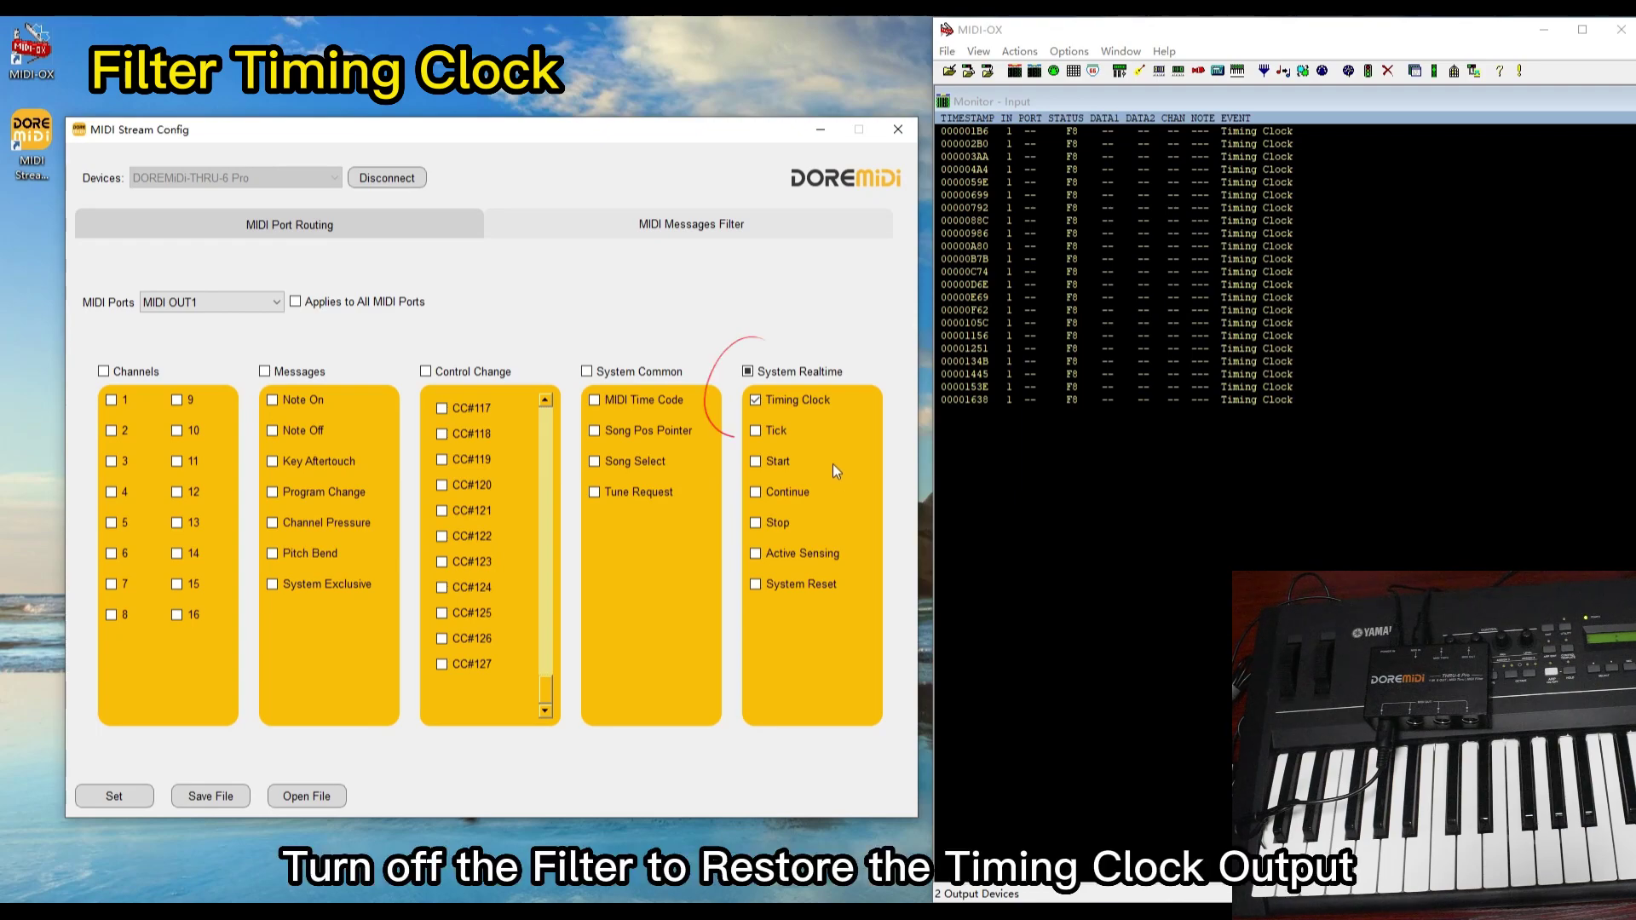
Remove the Timing Clock filter and apply the cleared setting to the device
left_click(813, 402)
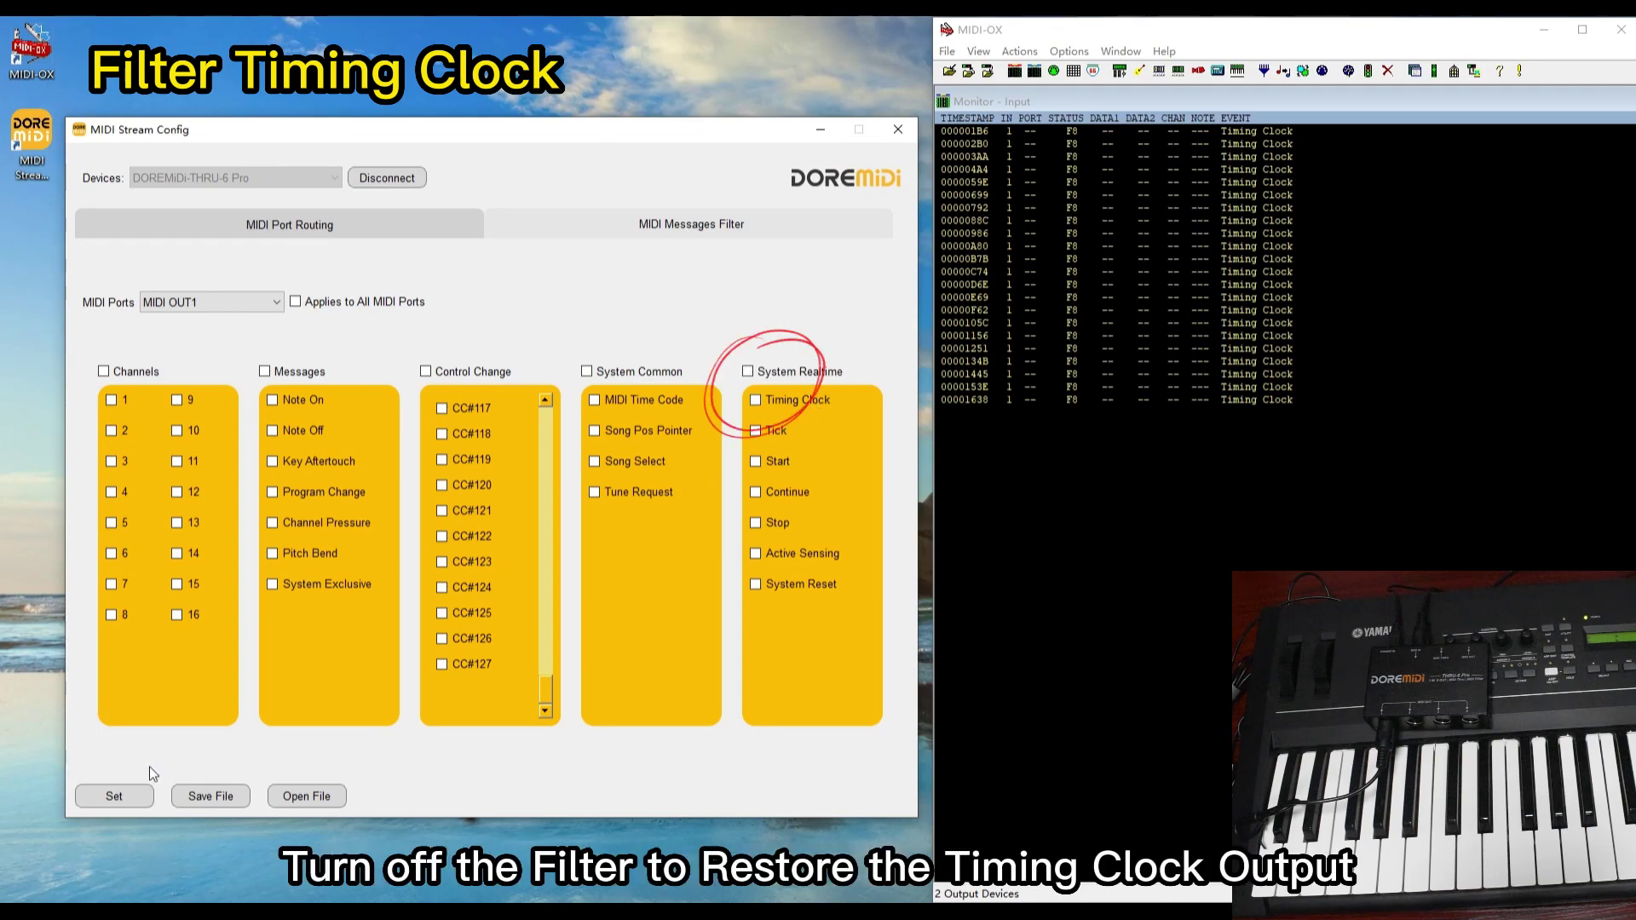
left_click(114, 795)
left_click(860, 476)
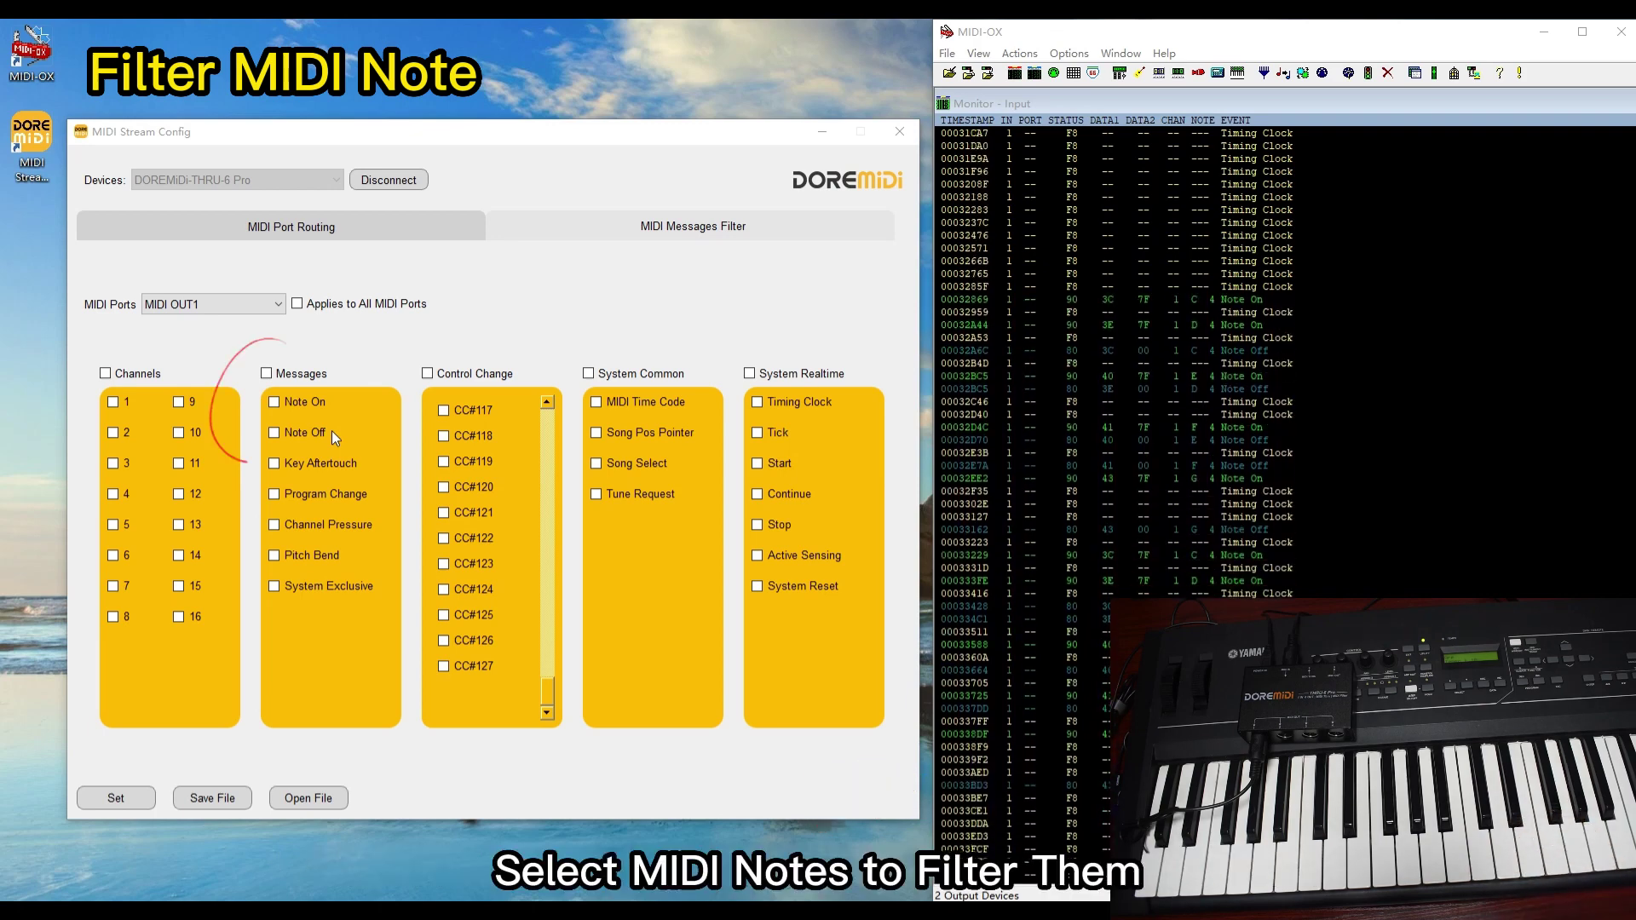
Tick the Note On and Note Off filters for MIDI OUT1 and send them to the device
left_click(312, 405)
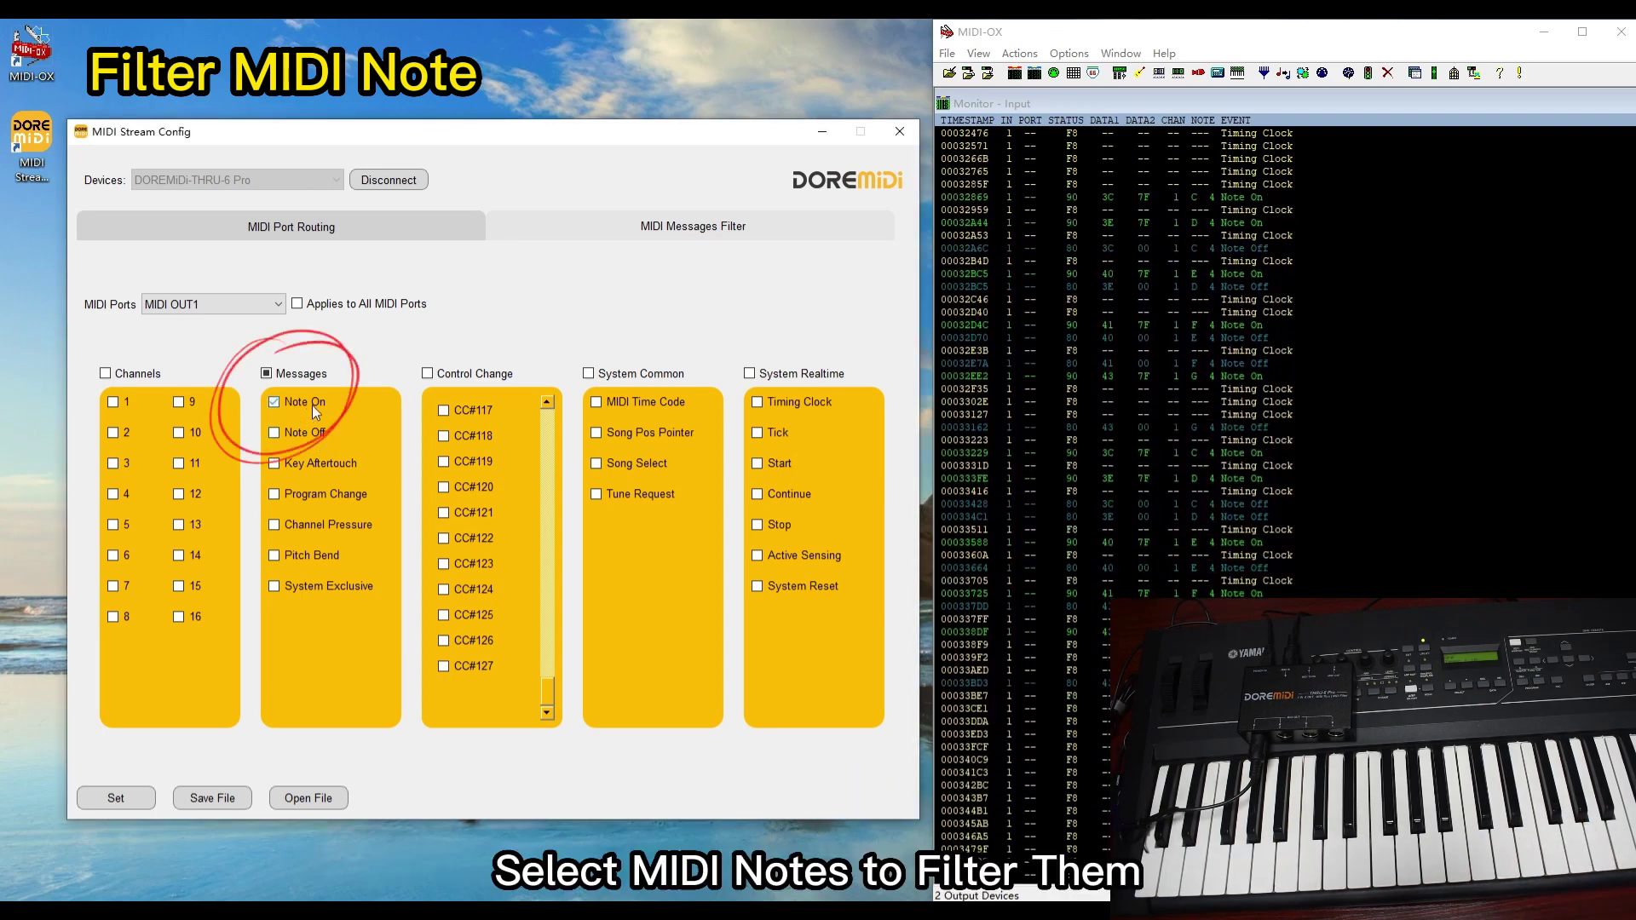
left_click(310, 435)
left_click(131, 799)
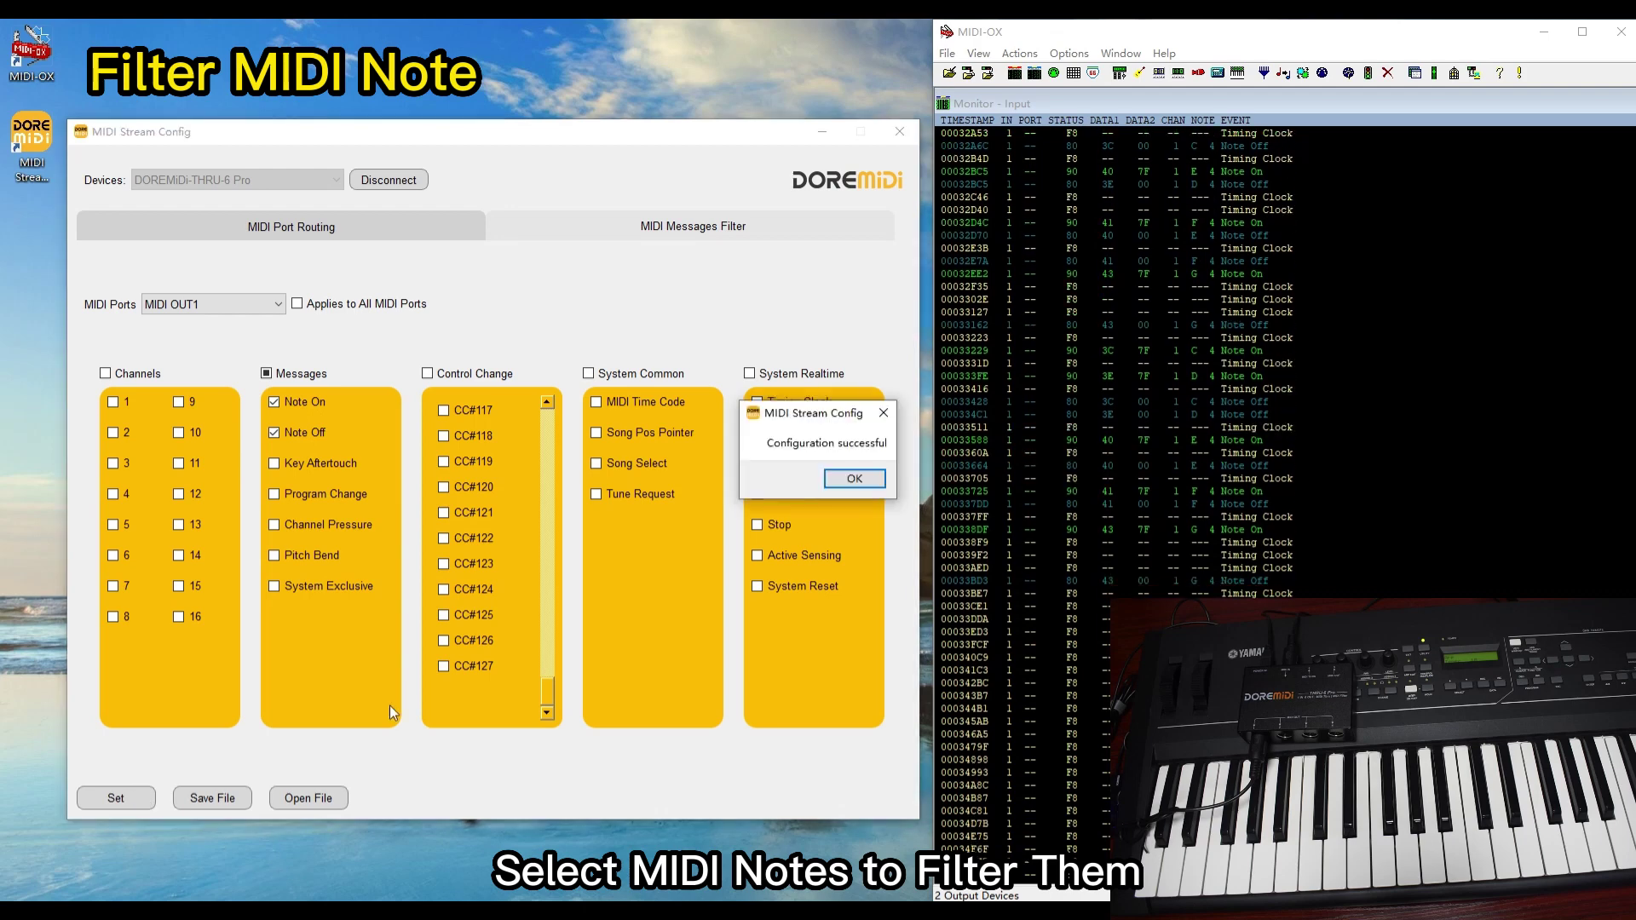
left_click(856, 478)
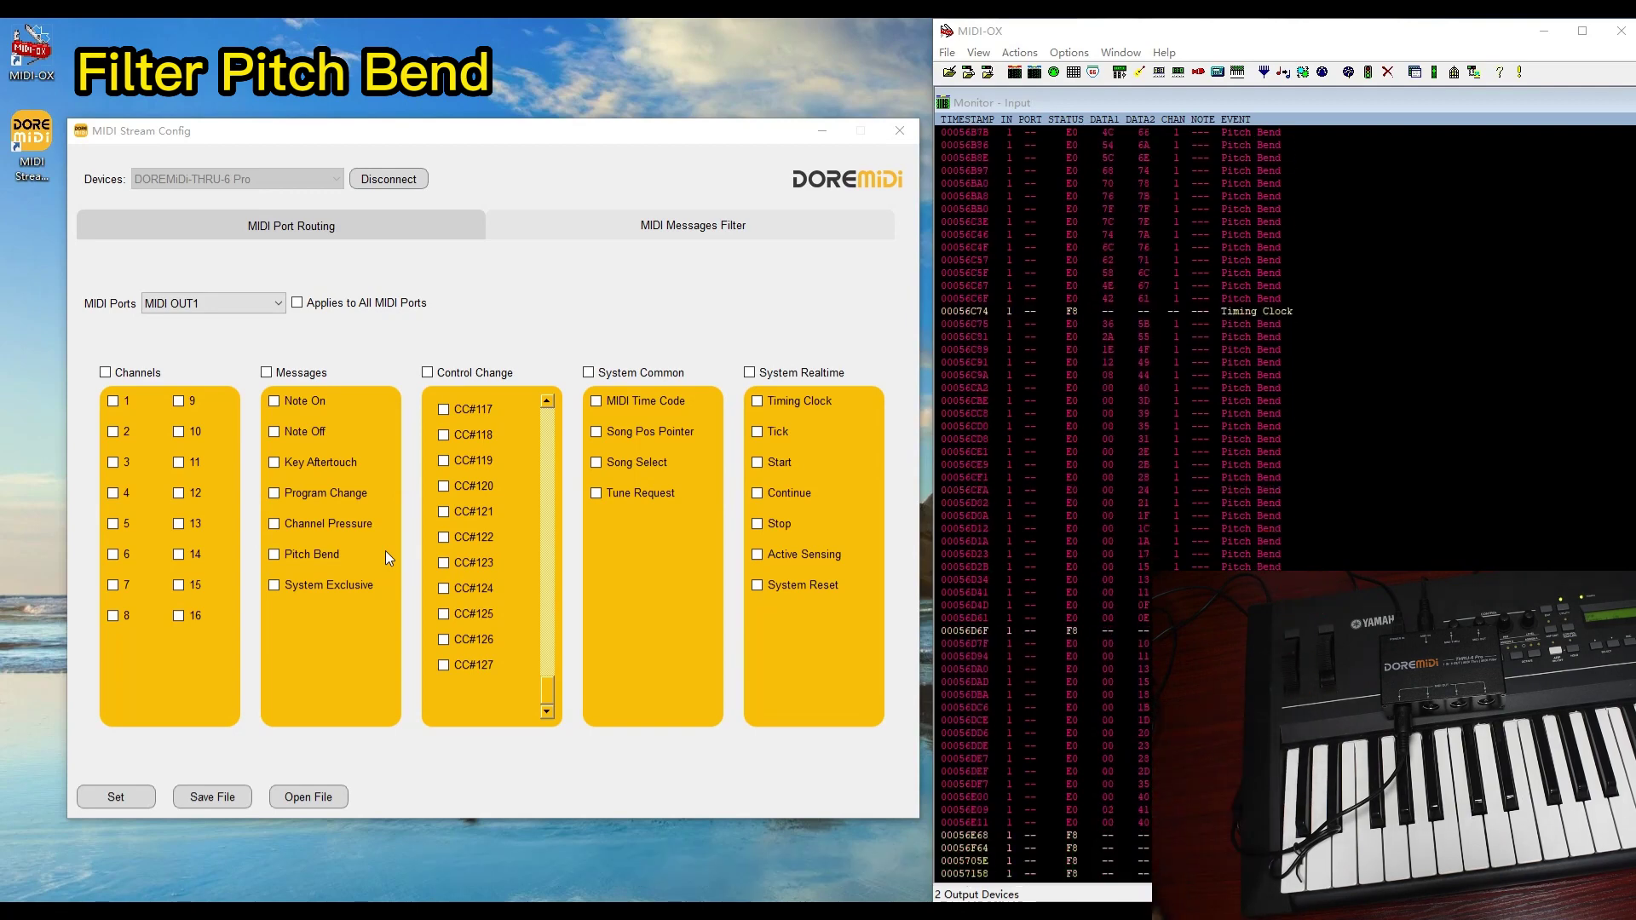
Tick the Pitch Bend filter under Messages and send it to the device
left_click(274, 555)
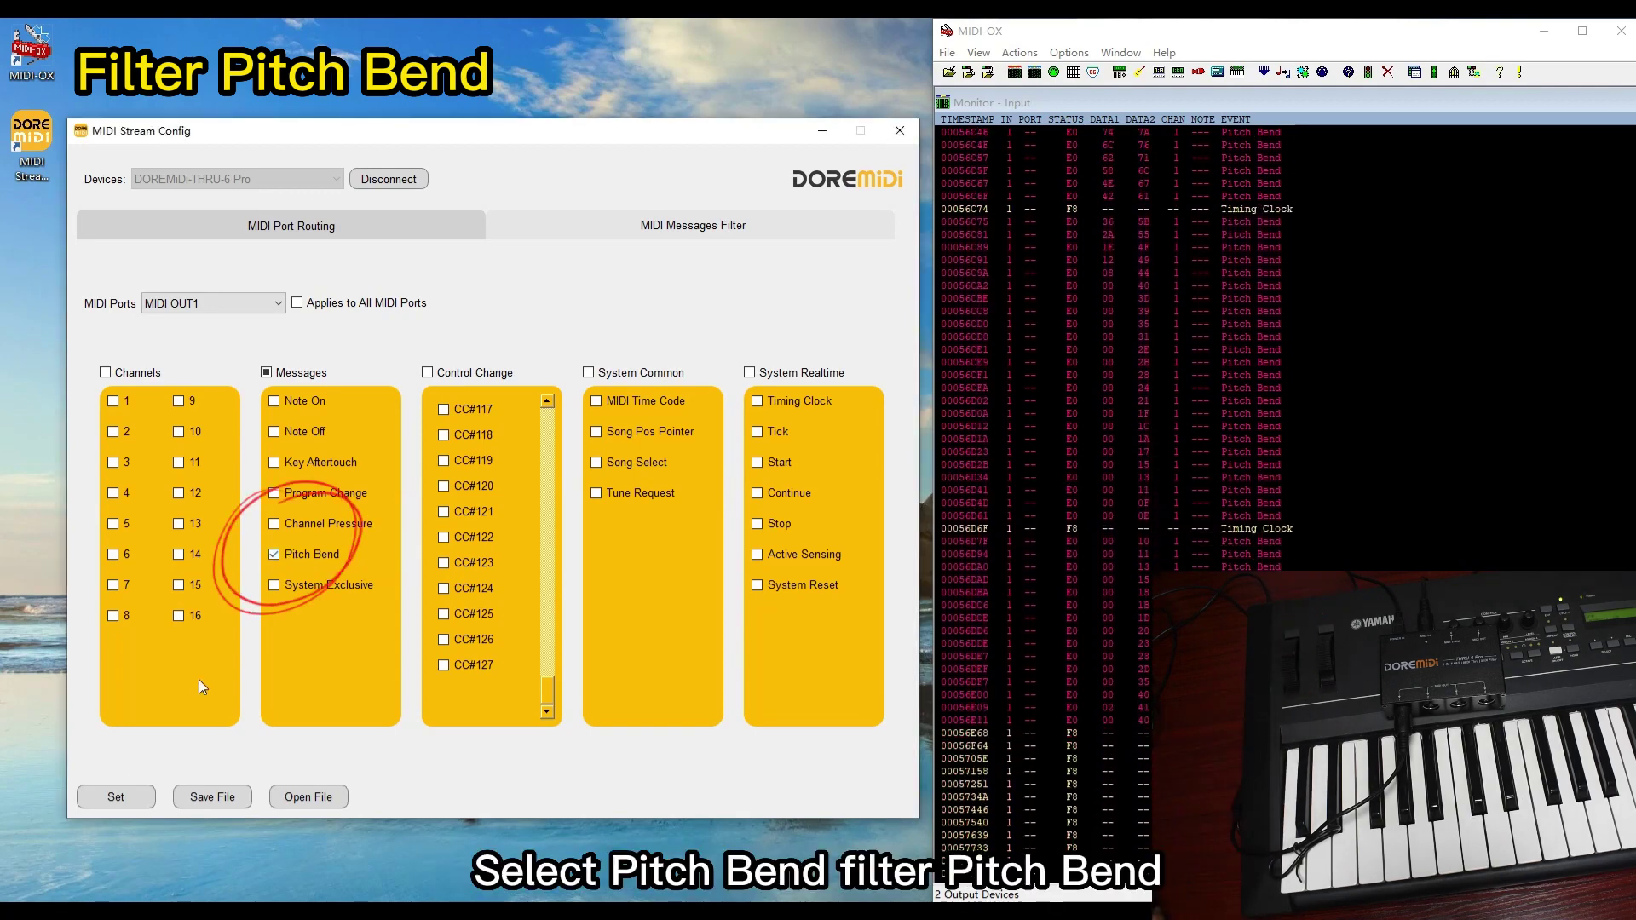
left_click(125, 800)
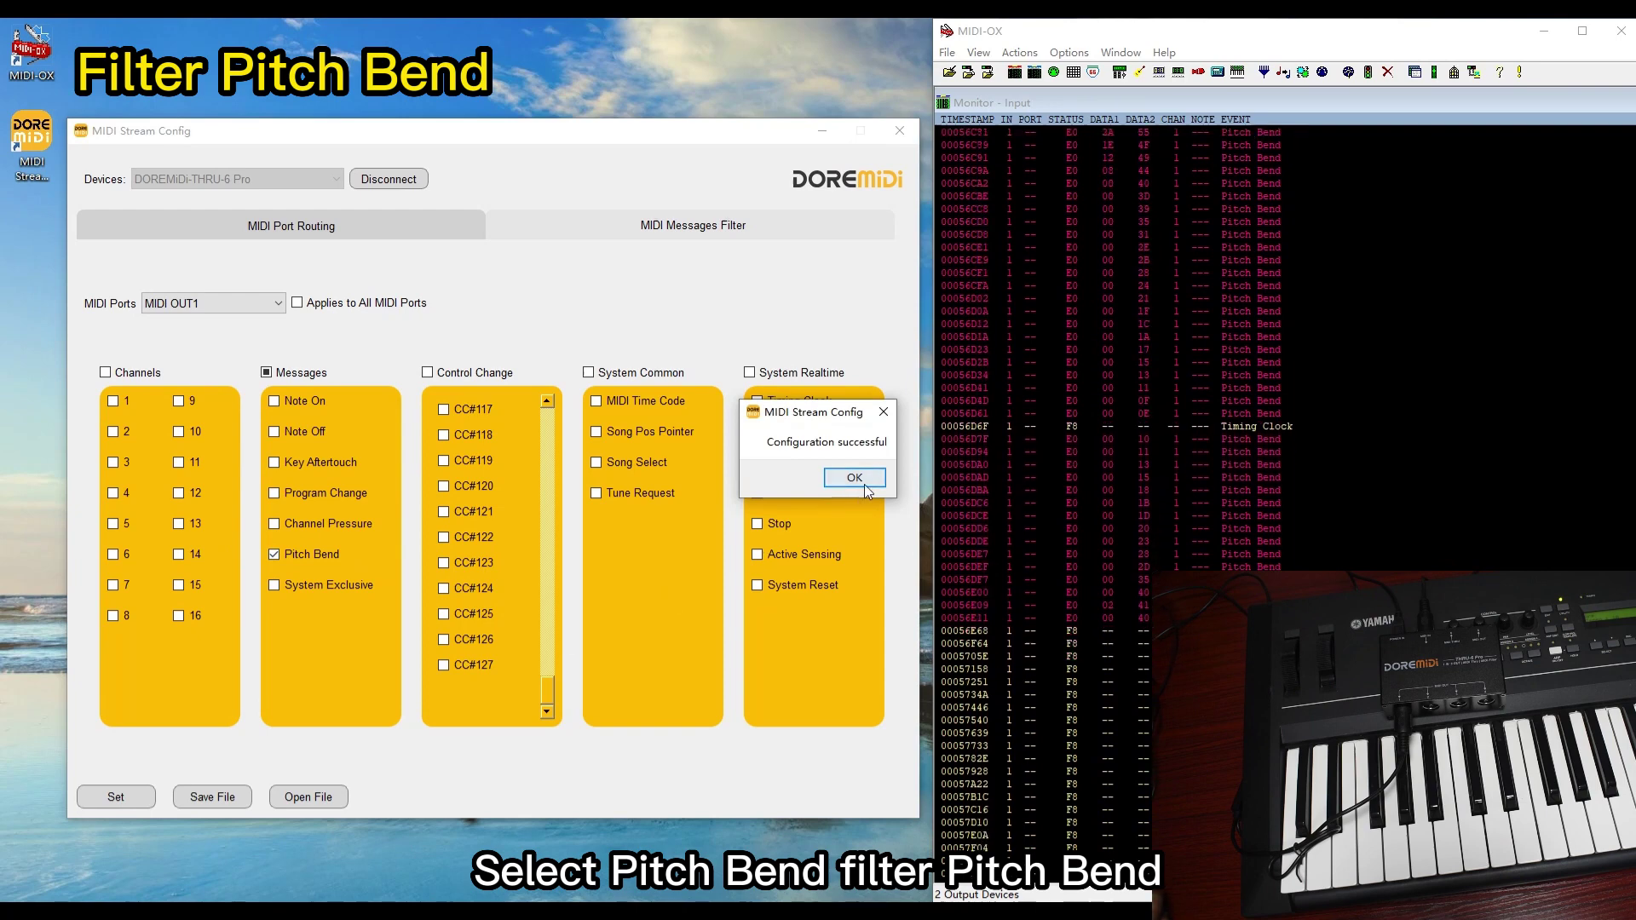
left_click(855, 479)
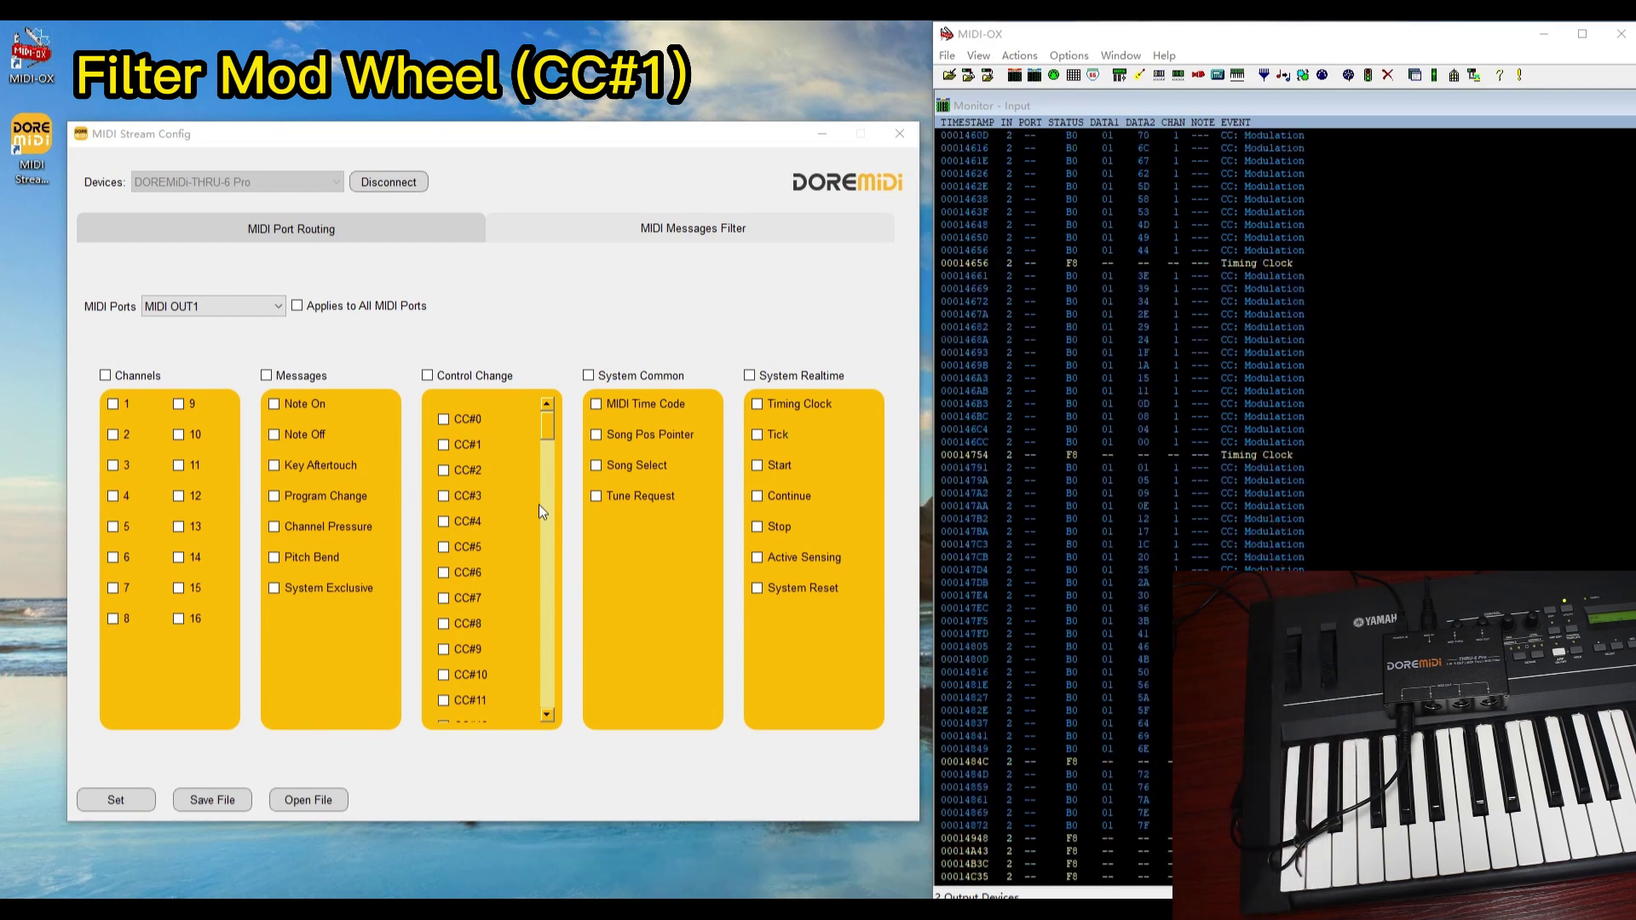
Tick CC#1 in the Control Change list and send it to the device
left_click(443, 444)
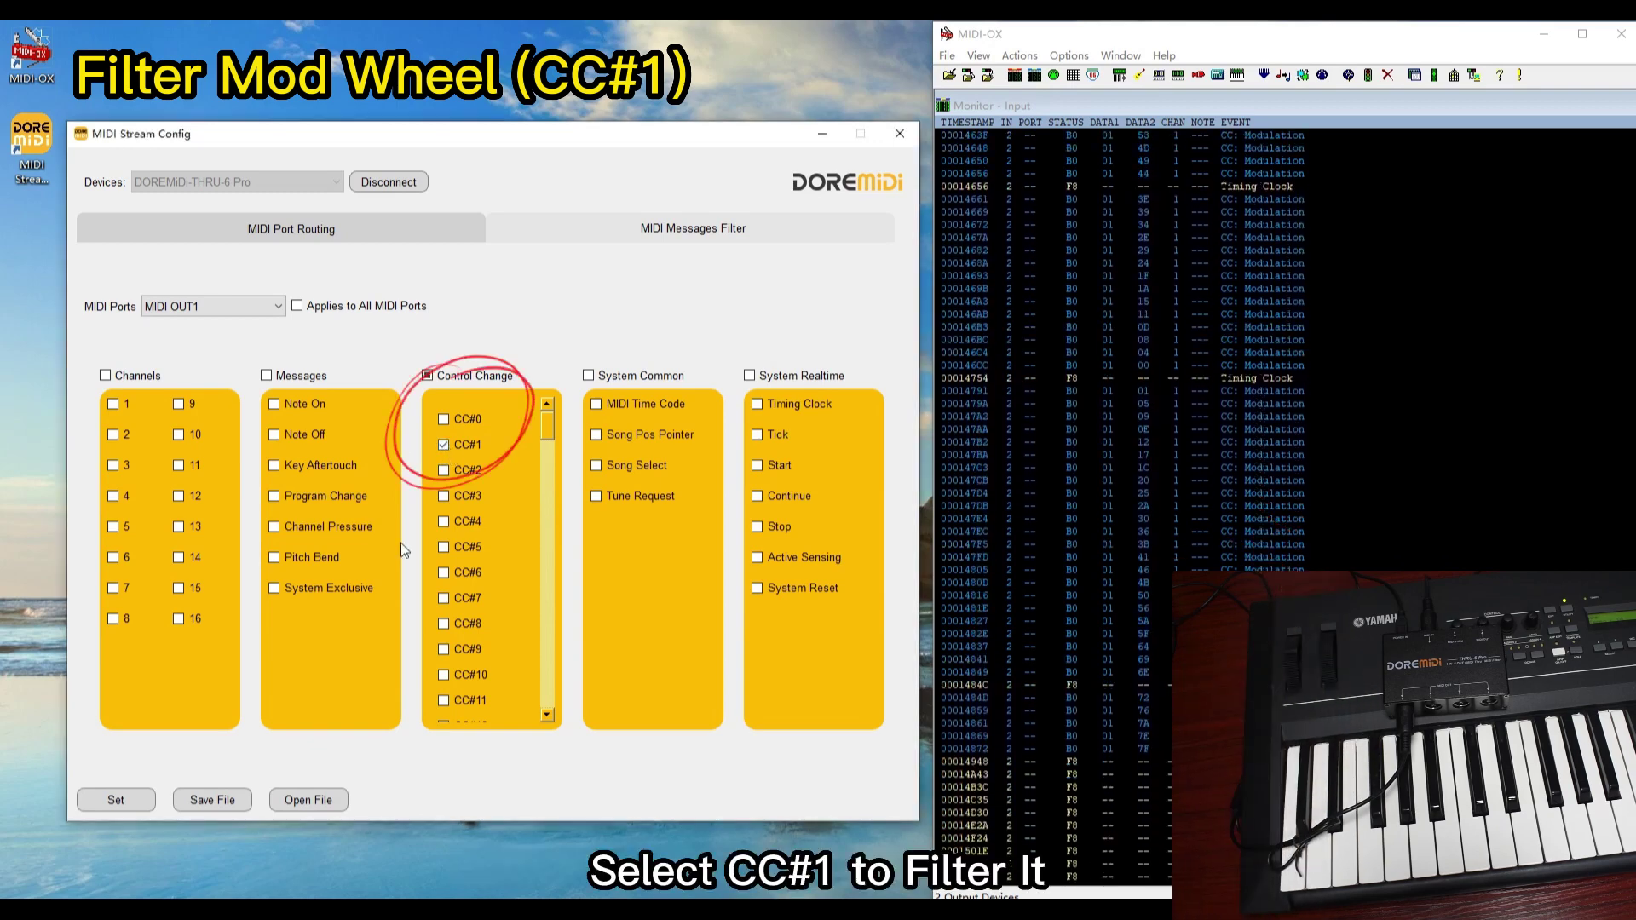
left_click(119, 799)
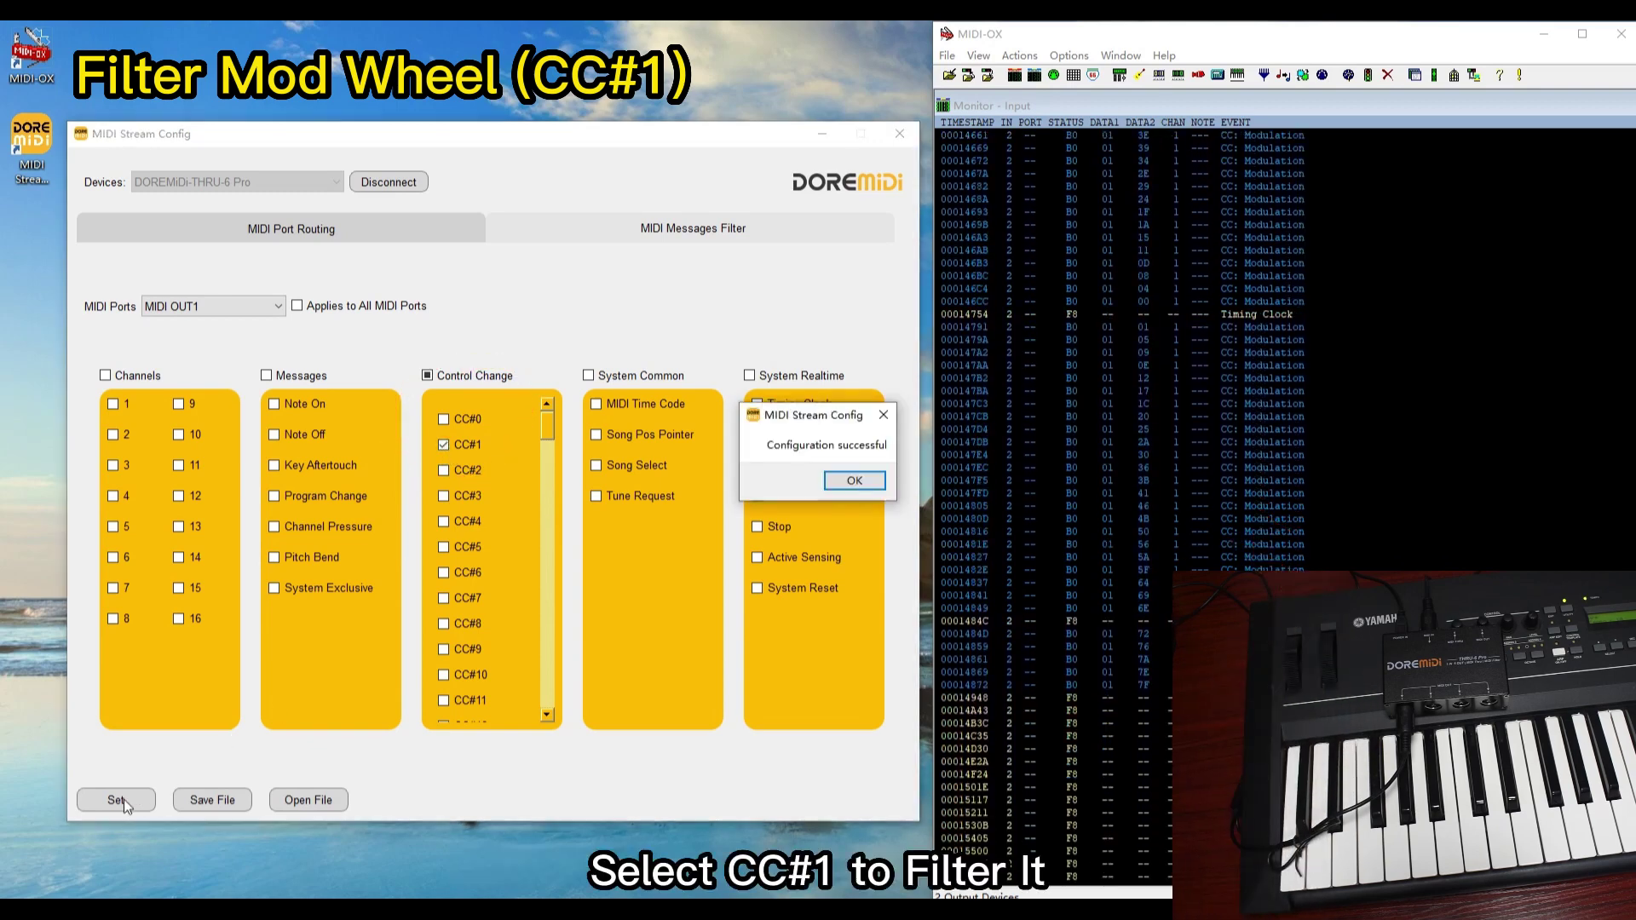
left_click(854, 482)
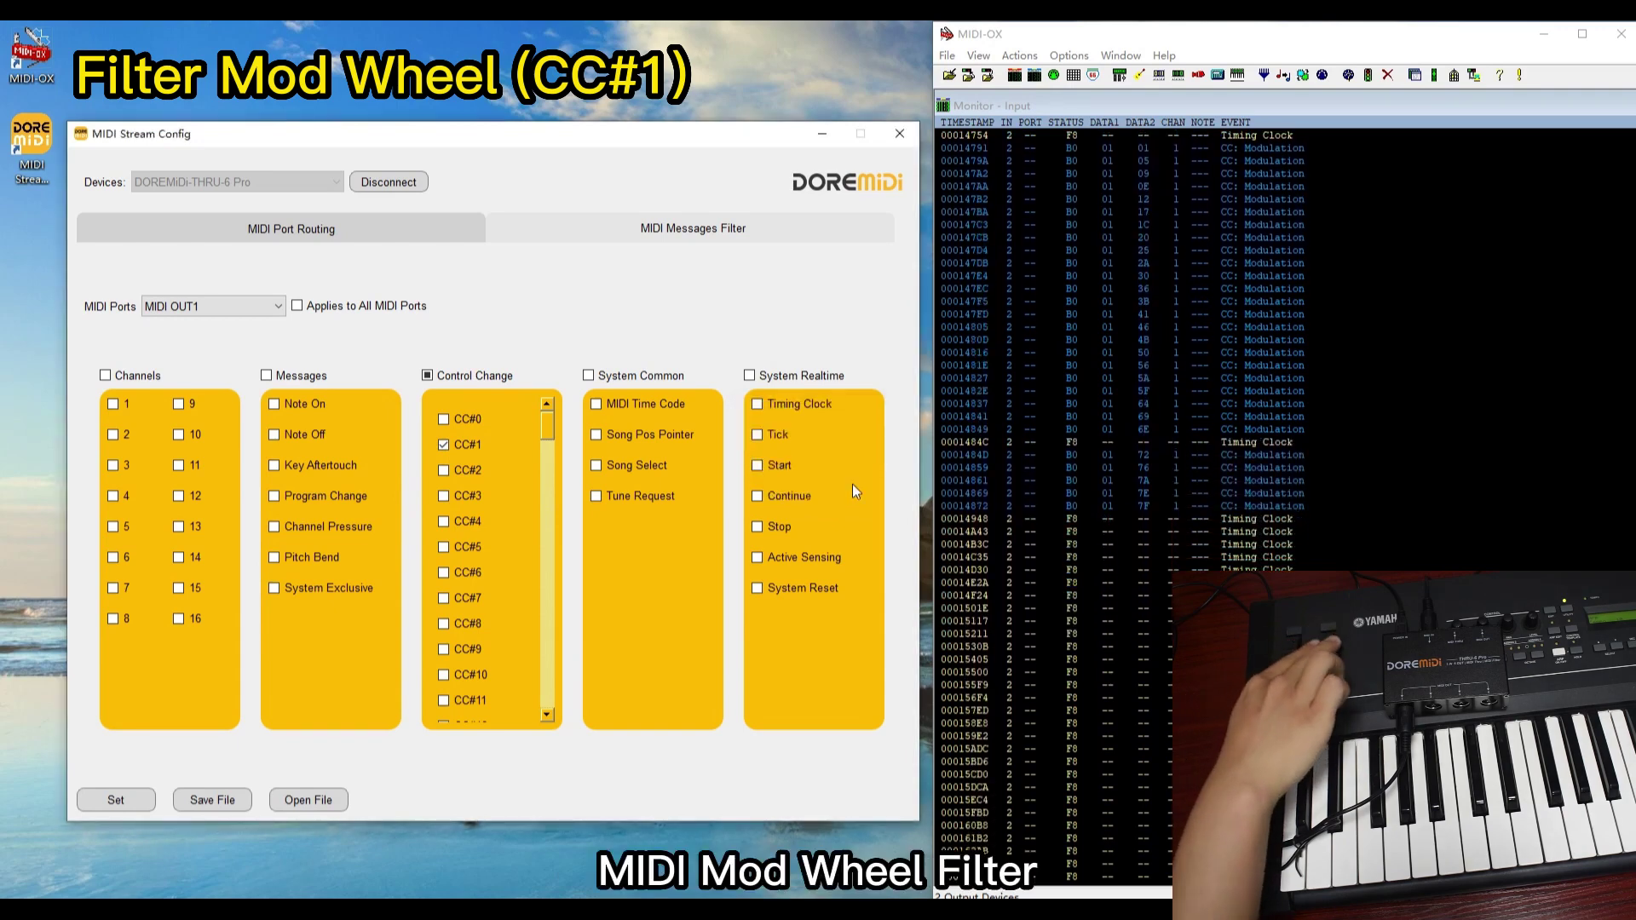